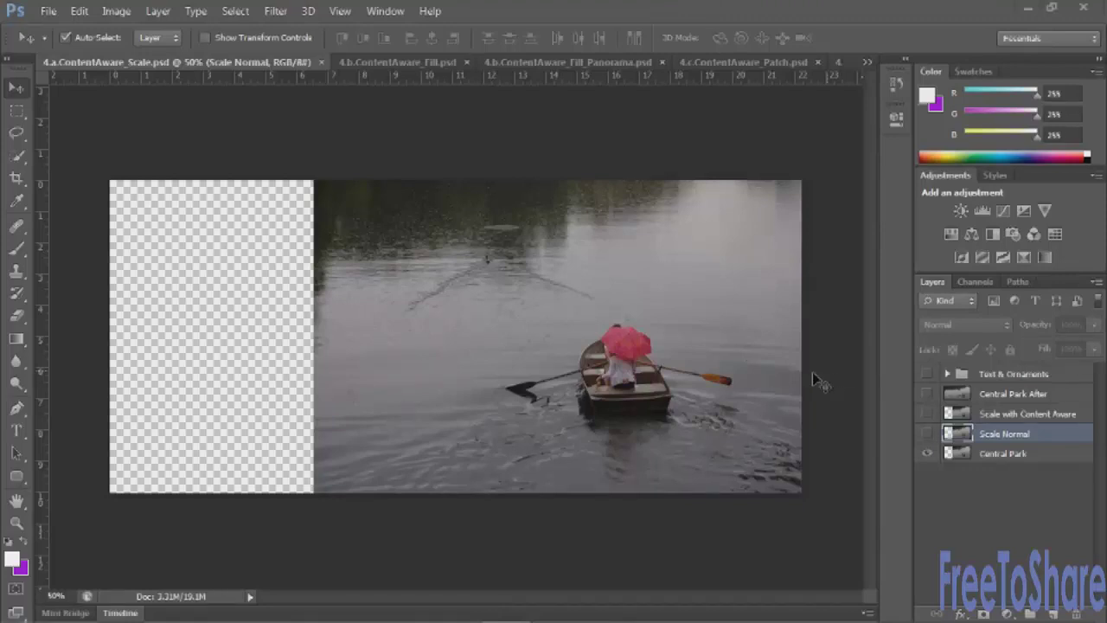
# Step: Stretch the Scale Normal layer wide with Free Transform, then hide it and select the visible Scale with Content Aware layer
pyautogui.click(928, 434)
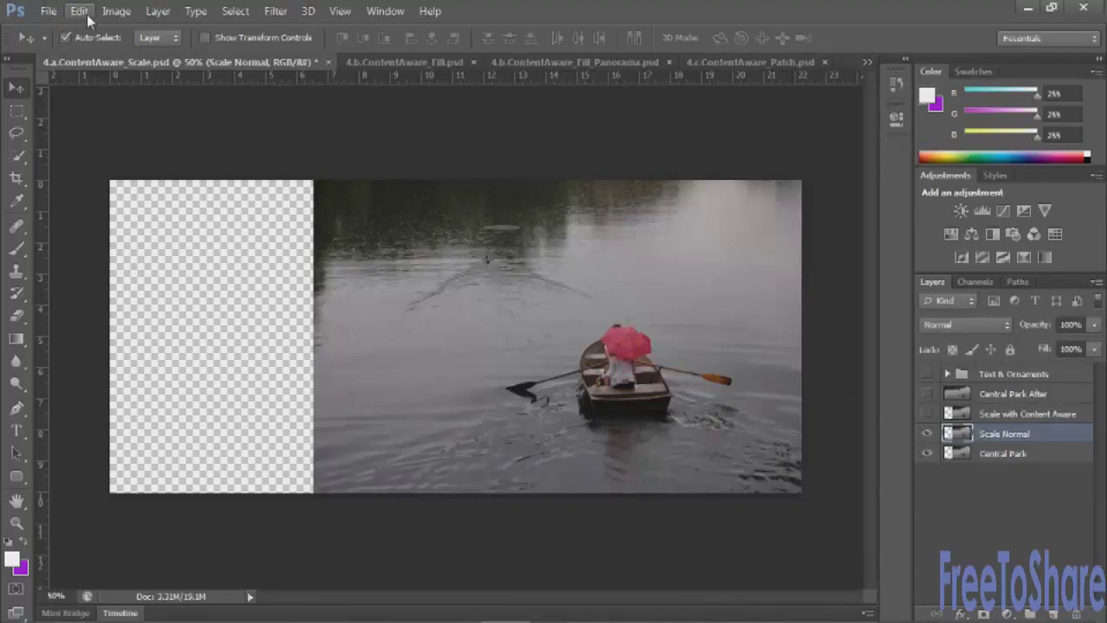
pyautogui.hotkey('ctrl', 't')
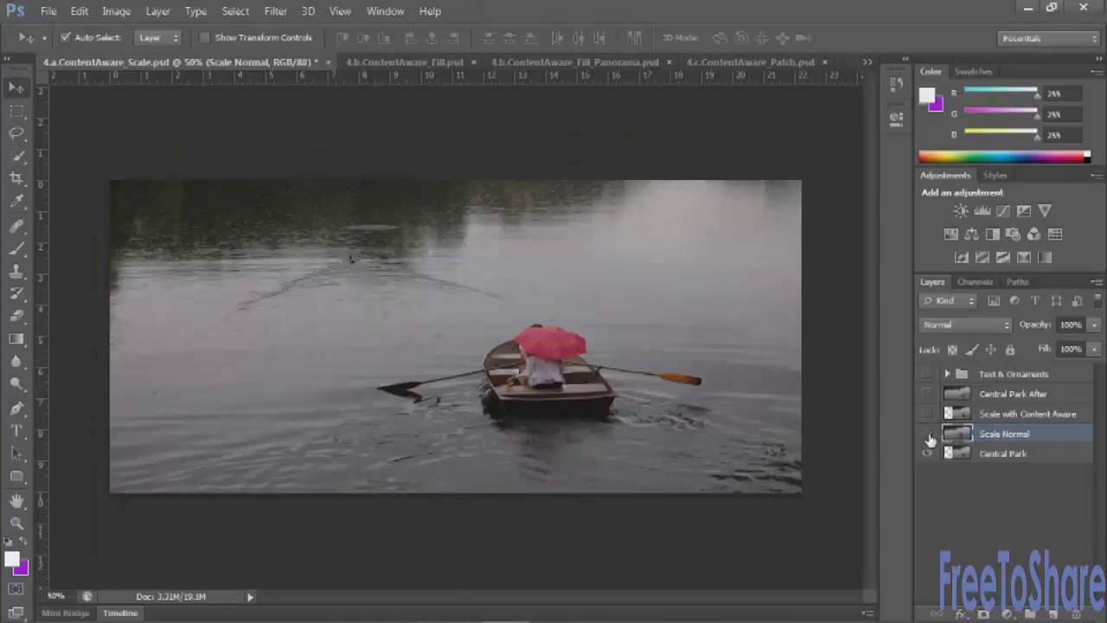
pyautogui.click(928, 436)
pyautogui.click(928, 414)
pyautogui.click(995, 415)
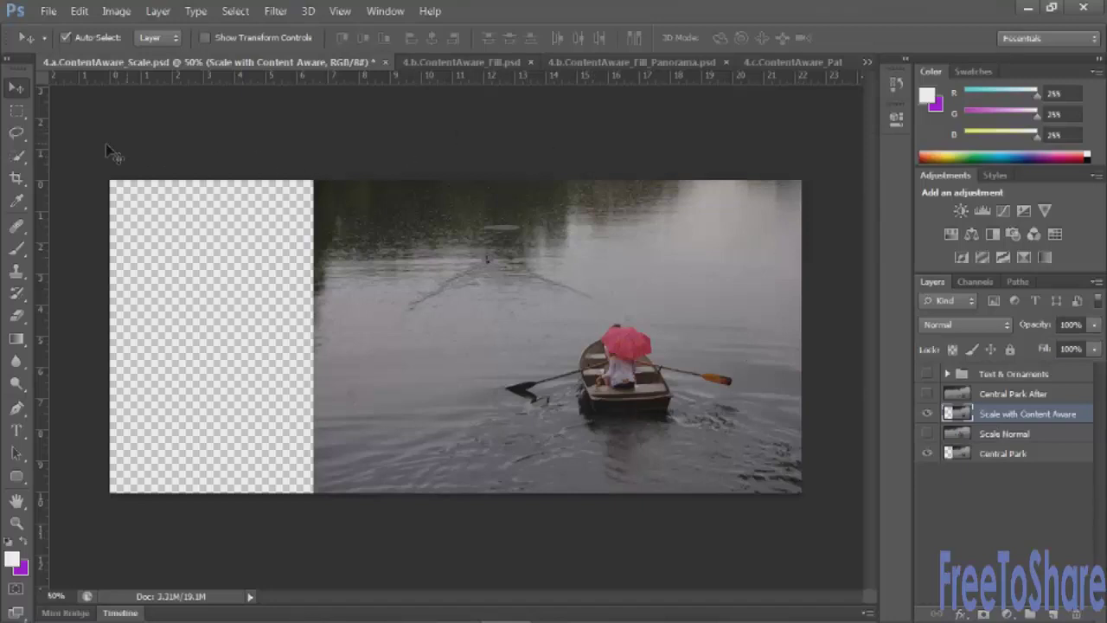
# Step: Lasso around the rowboat with its oars and wake, adding the duck and its ripples
pyautogui.click(14, 134)
pyautogui.click(15, 134)
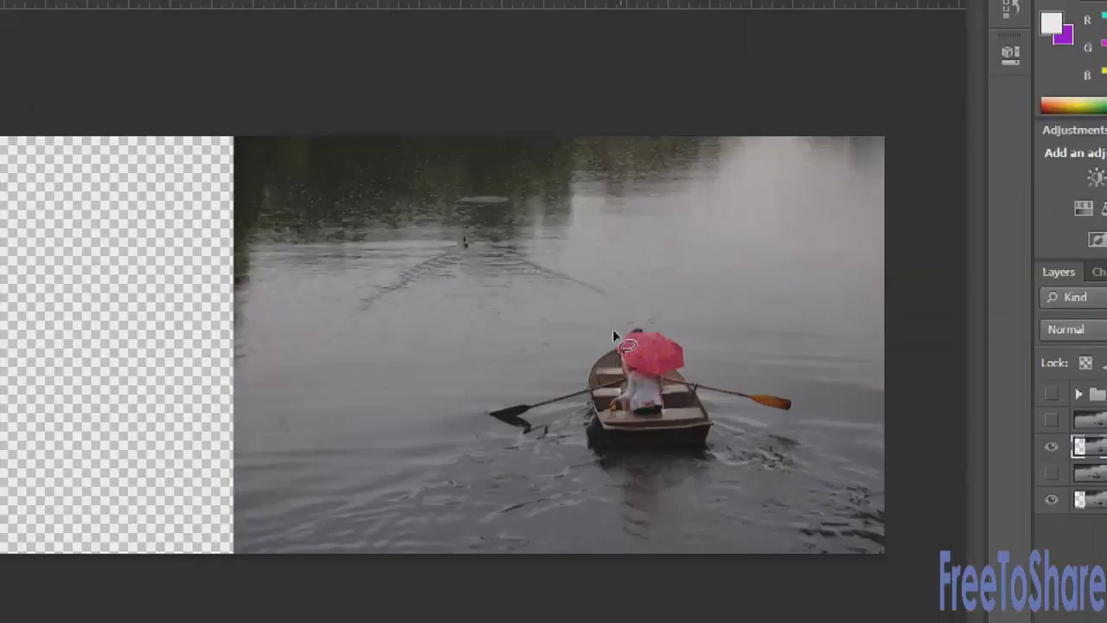
pyautogui.moveTo(613, 331)
pyautogui.mouseDown()
pyautogui.moveTo(563, 387)
pyautogui.moveTo(472, 399)
pyautogui.moveTo(474, 446)
pyautogui.mouseUp()
pyautogui.moveTo(359, 505)
pyautogui.mouseDown()
pyautogui.moveTo(326, 517)
pyautogui.moveTo(490, 545)
pyautogui.moveTo(605, 538)
pyautogui.moveTo(718, 552)
pyautogui.moveTo(862, 547)
pyautogui.moveTo(907, 512)
pyautogui.moveTo(884, 459)
pyautogui.moveTo(826, 414)
pyautogui.moveTo(714, 381)
pyautogui.moveTo(667, 330)
pyautogui.moveTo(623, 319)
pyautogui.mouseUp()
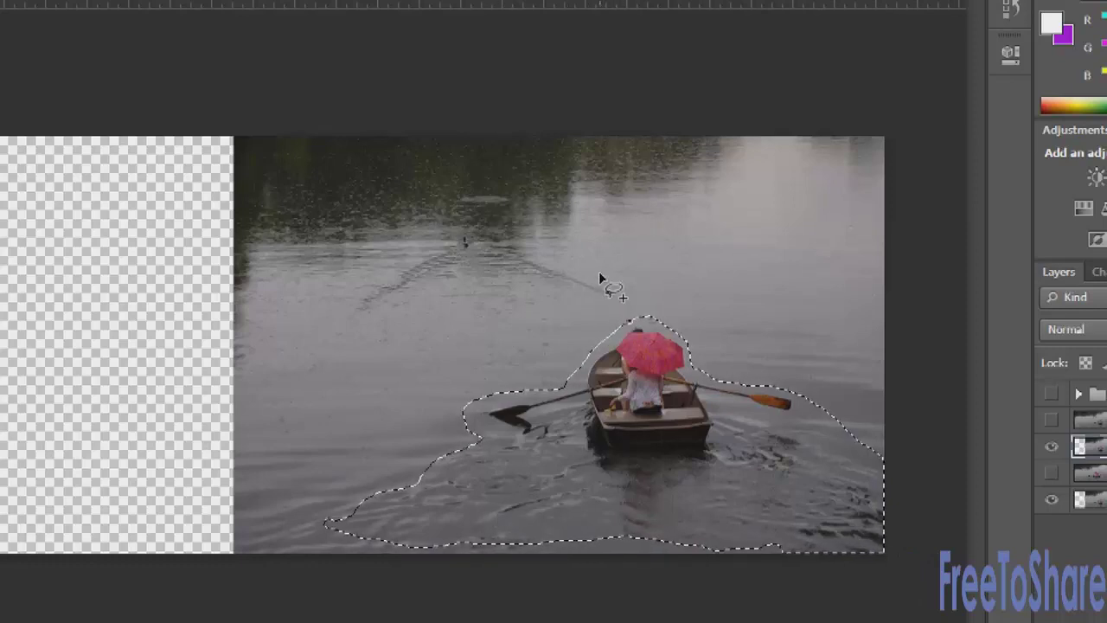
pyautogui.moveTo(595, 272)
pyautogui.mouseDown()
pyautogui.moveTo(475, 221)
pyautogui.moveTo(438, 228)
pyautogui.moveTo(347, 293)
pyautogui.moveTo(341, 322)
pyautogui.moveTo(404, 314)
pyautogui.moveTo(471, 270)
pyautogui.moveTo(507, 290)
pyautogui.moveTo(609, 308)
pyautogui.moveTo(621, 296)
pyautogui.moveTo(588, 258)
pyautogui.mouseUp()
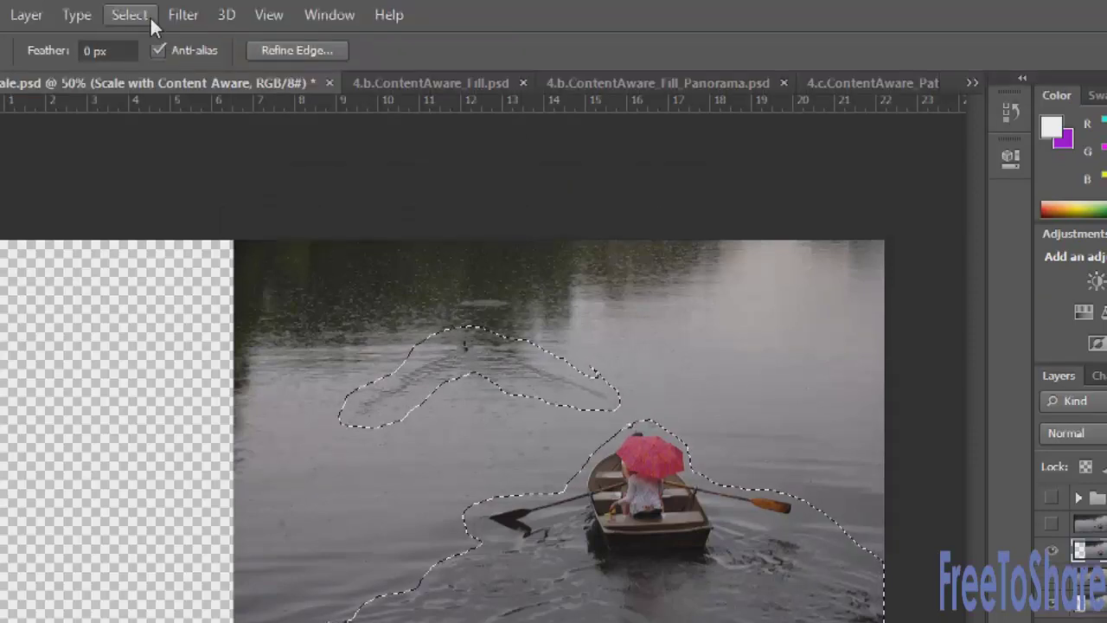
# Step: Save the boat-and-duck selection as a channel named 'rowboat' and deselect
pyautogui.click(143, 16)
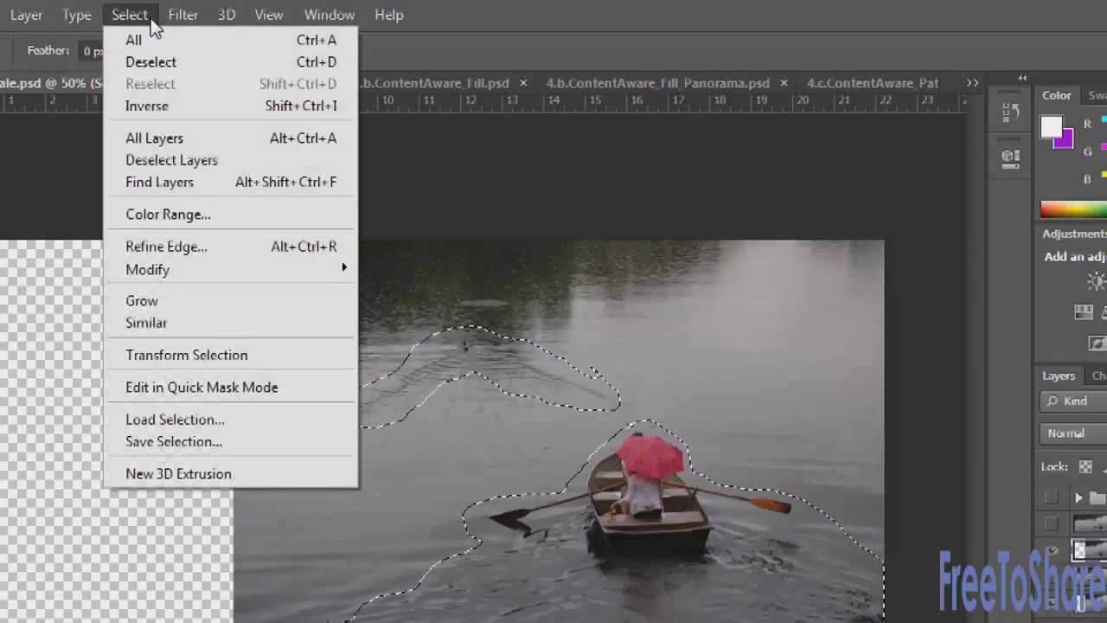
pyautogui.click(177, 441)
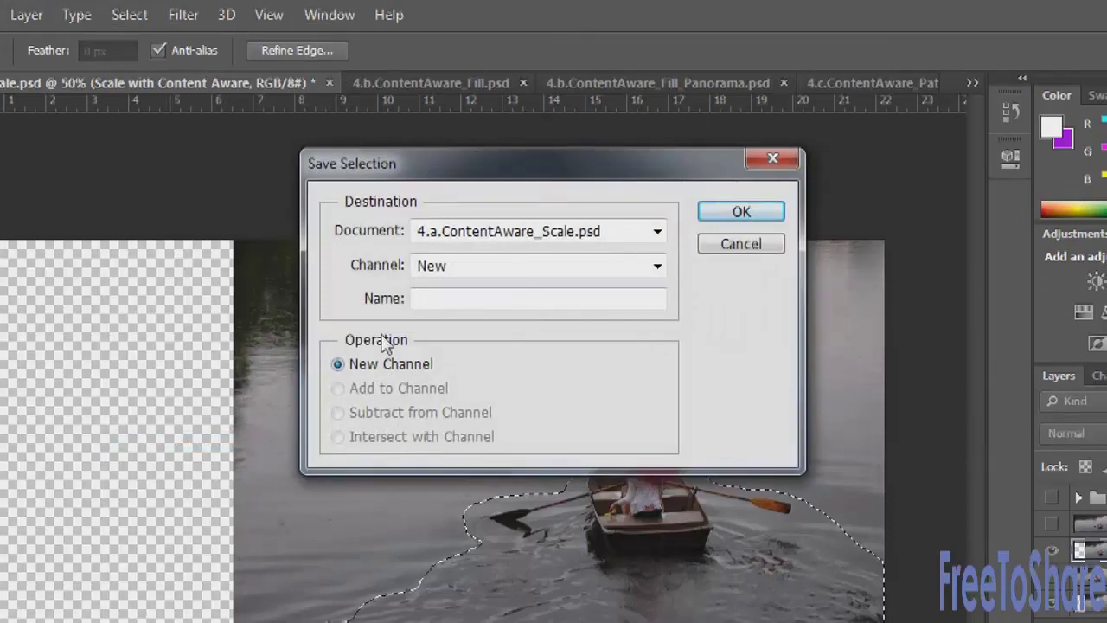
pyautogui.write('rowboat')
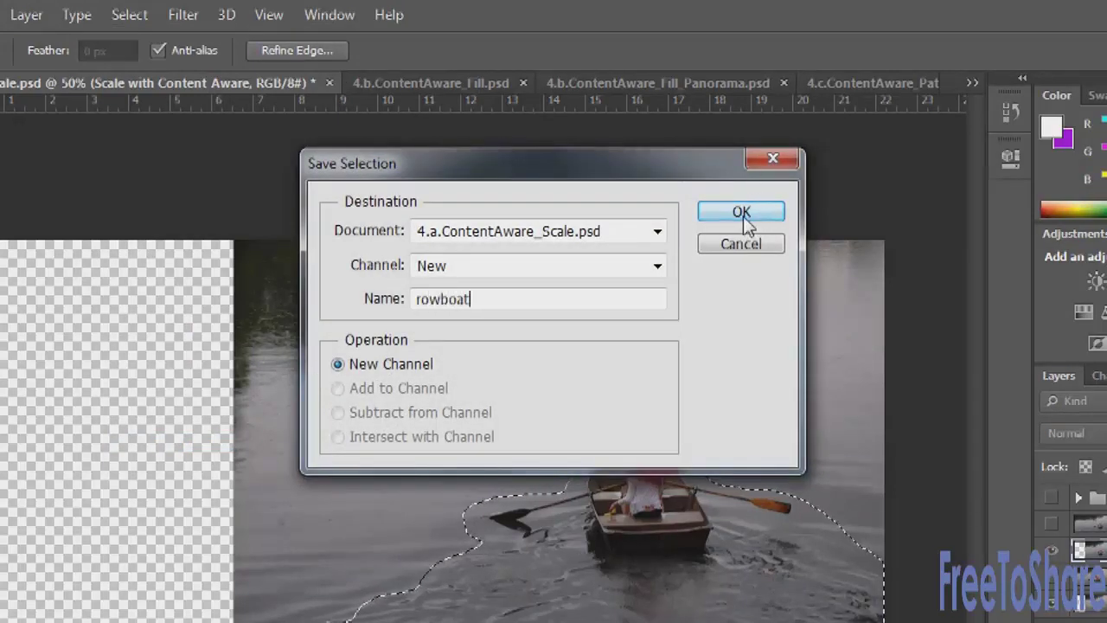
pyautogui.click(741, 212)
pyautogui.hotkey('ctrl', 'd')
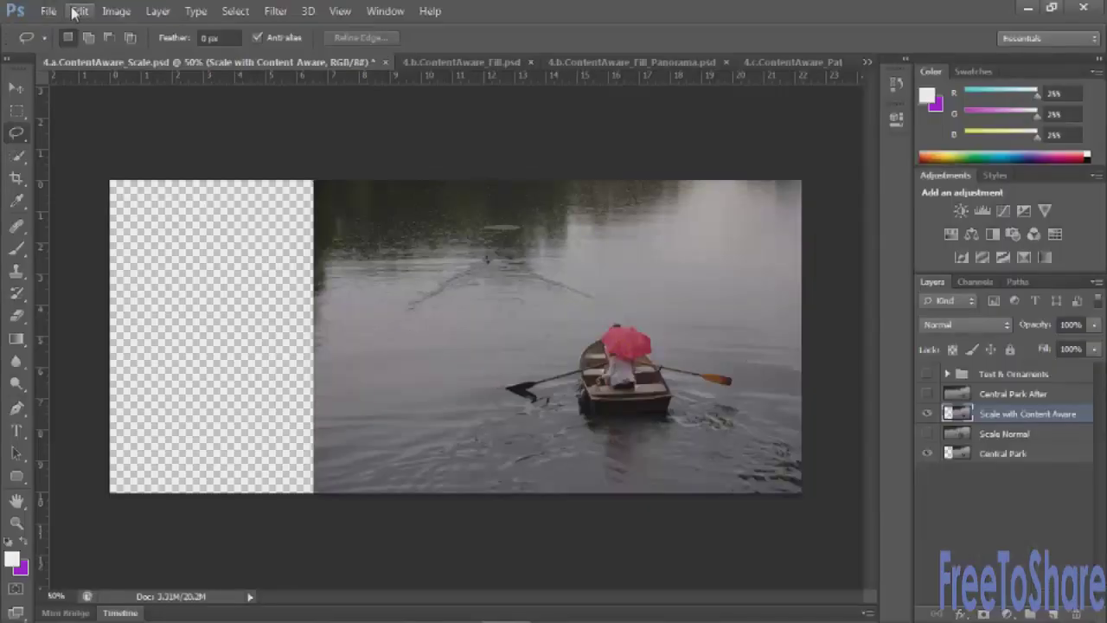
# Step: Content-Aware Scale the photo left to the canvas edge, protecting the rowboat channel
pyautogui.click(77, 10)
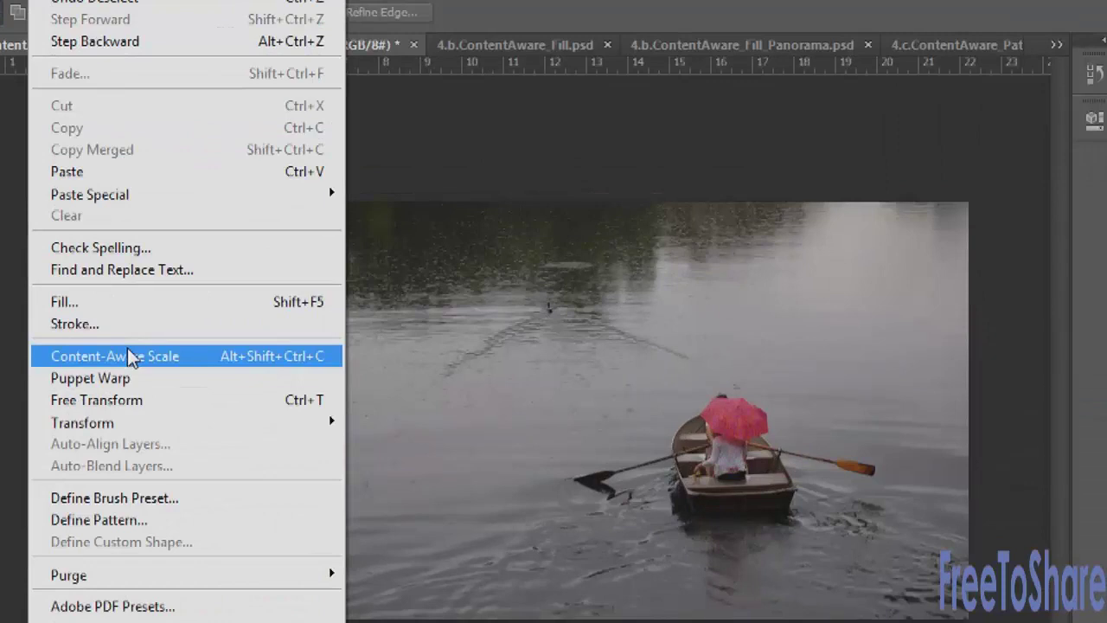
pyautogui.click(127, 355)
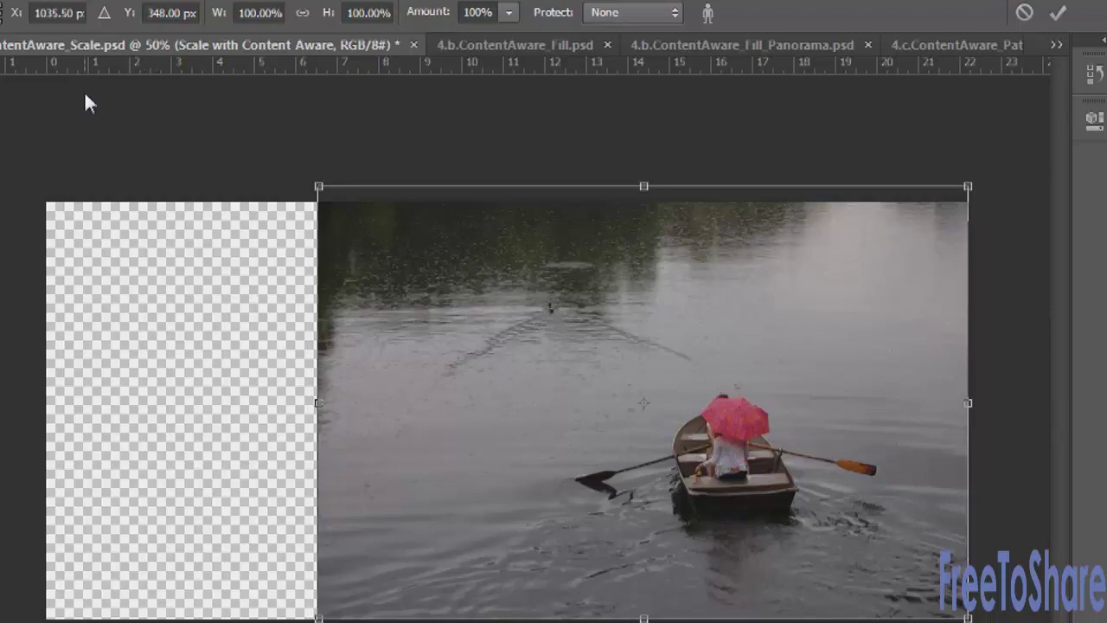
pyautogui.click(632, 12)
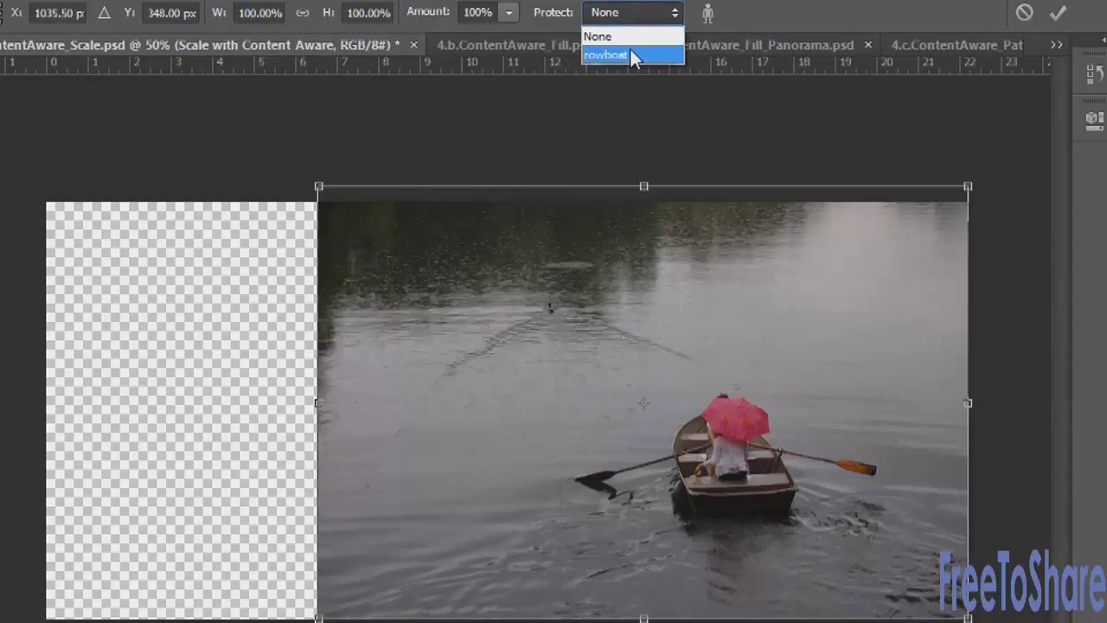
pyautogui.click(630, 54)
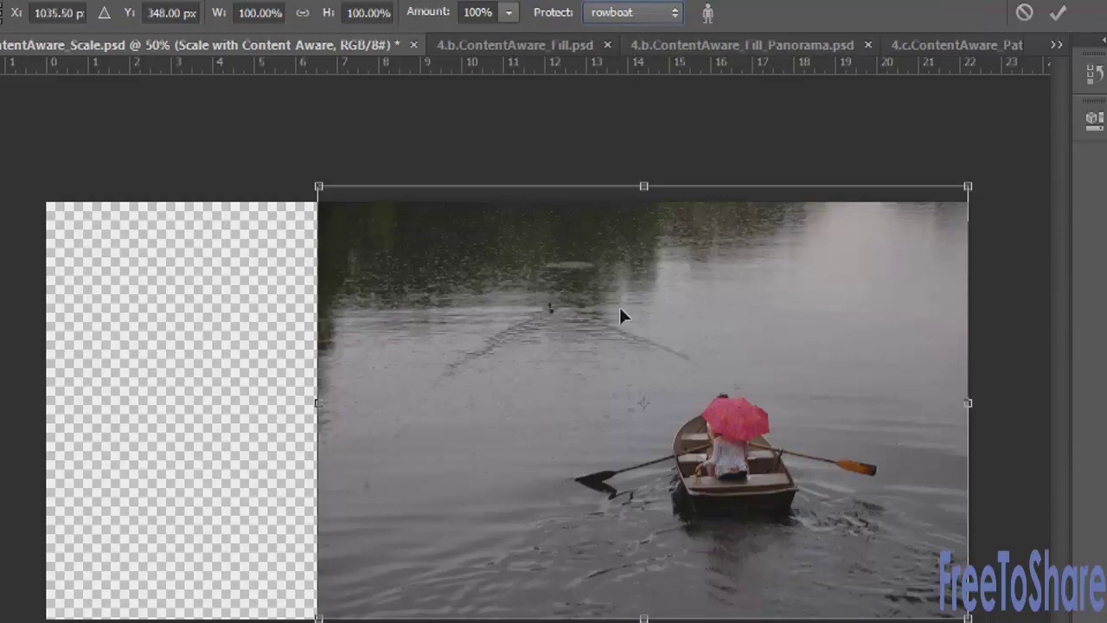
pyautogui.moveTo(320, 402); pyautogui.dragTo(35, 397)
# Step: Commit the scale, compare layer visibility, and show the Text & Ornaments group
pyautogui.press('Return')
pyautogui.press('l')
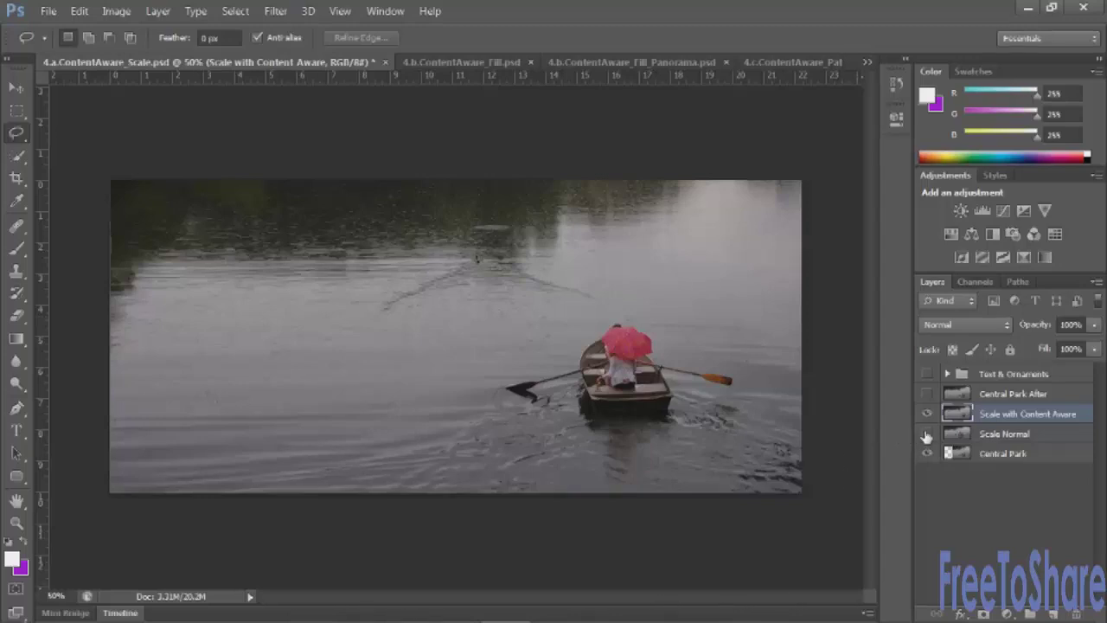
pyautogui.click(928, 433)
pyautogui.click(926, 414)
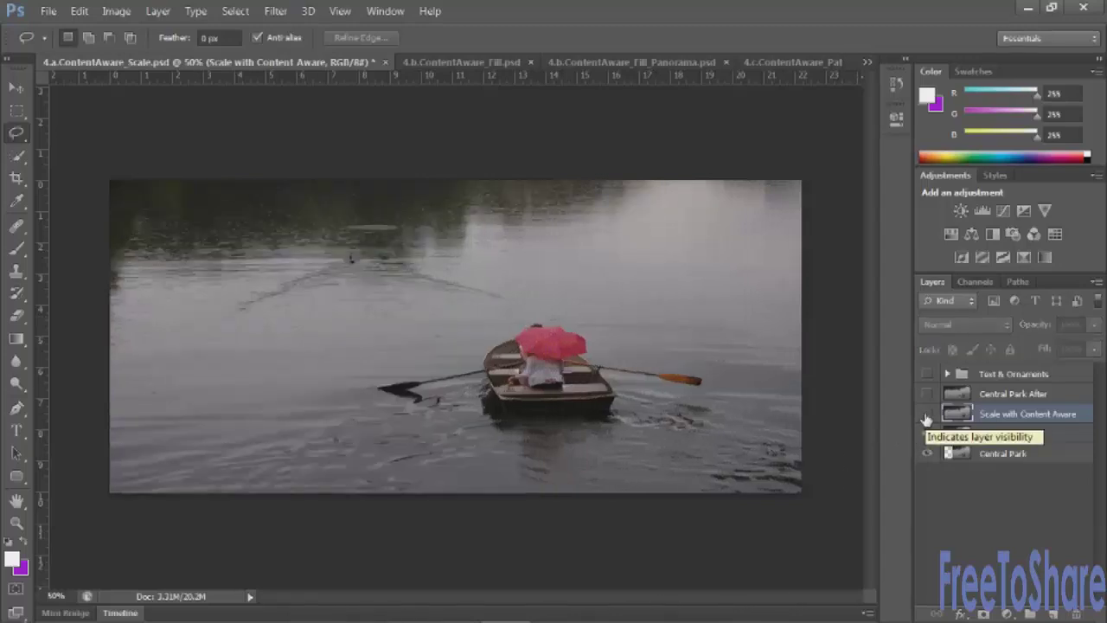
pyautogui.click(926, 415)
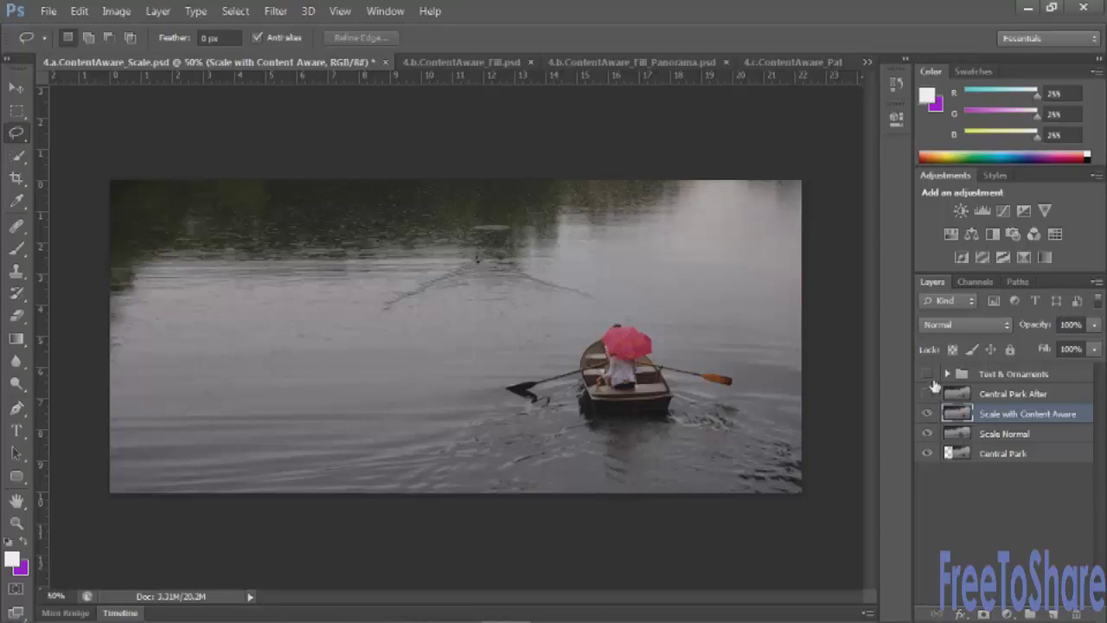
pyautogui.click(927, 373)
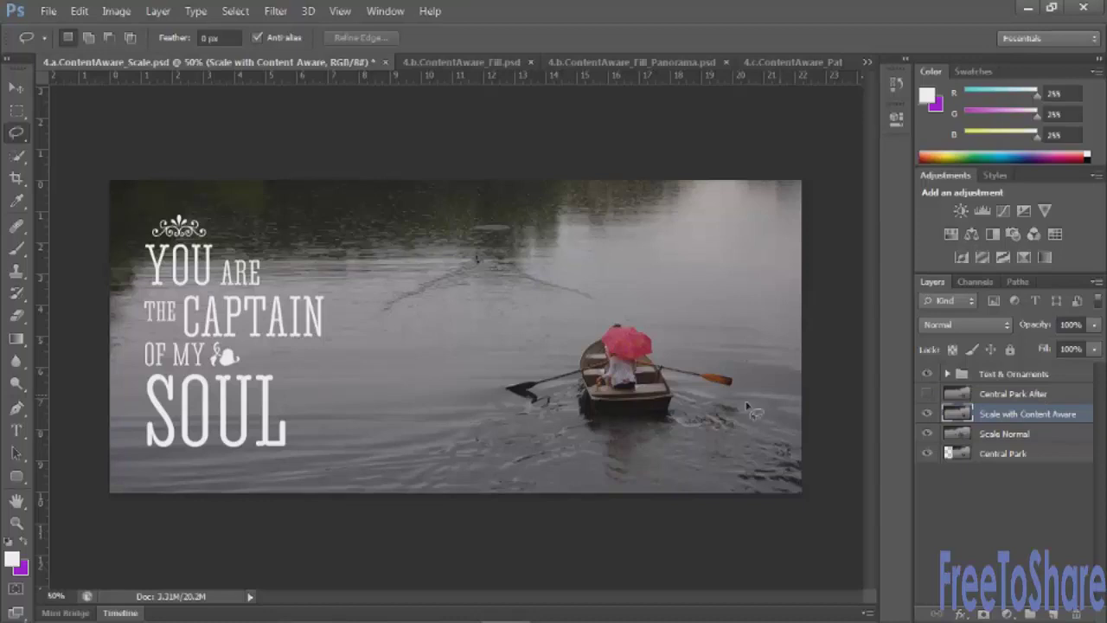
# Step: In the park photo, content-aware fill the goal post at top right and deselect
pyautogui.click(448, 64)
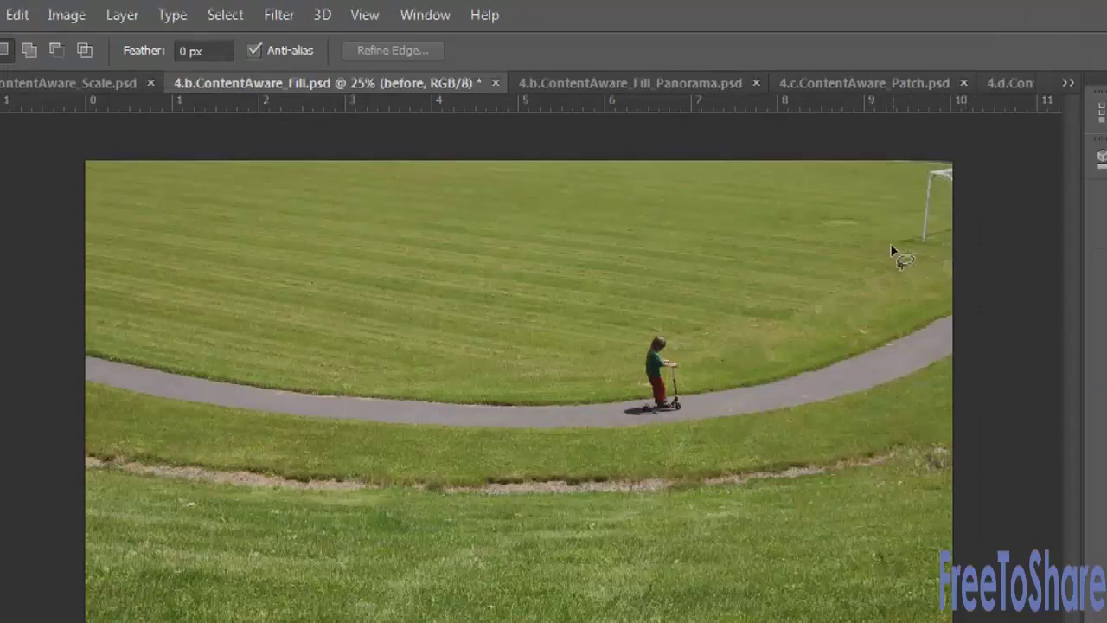
pyautogui.moveTo(901, 224)
pyautogui.mouseDown()
pyautogui.moveTo(913, 177)
pyautogui.moveTo(934, 155)
pyautogui.moveTo(971, 168)
pyautogui.moveTo(977, 271)
pyautogui.moveTo(962, 282)
pyautogui.mouseUp()
pyautogui.click(16, 16)
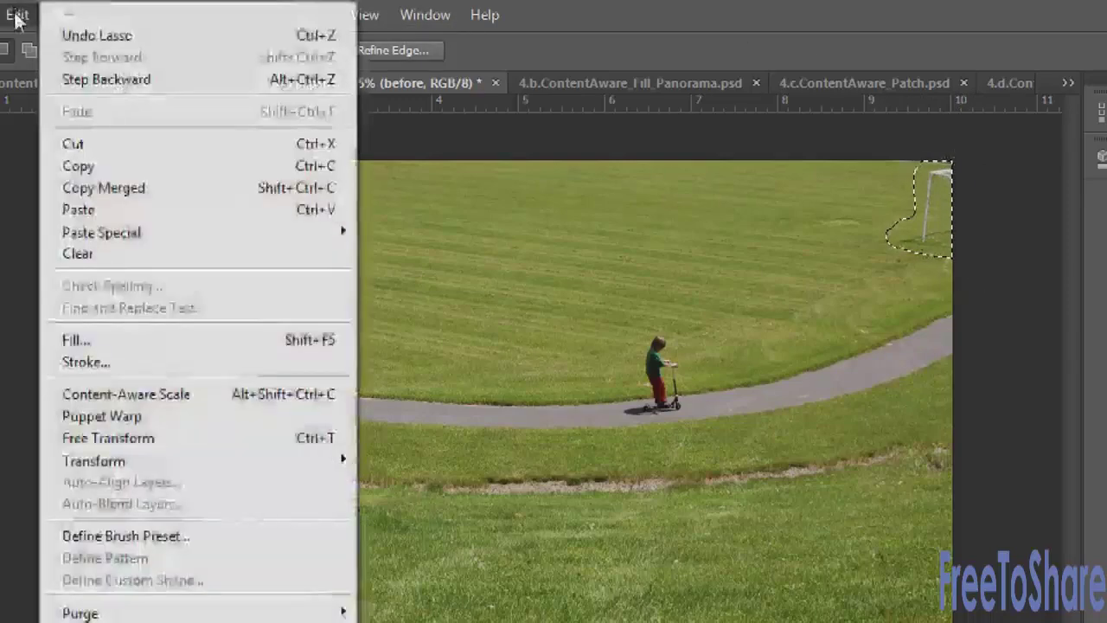
pyautogui.click(104, 332)
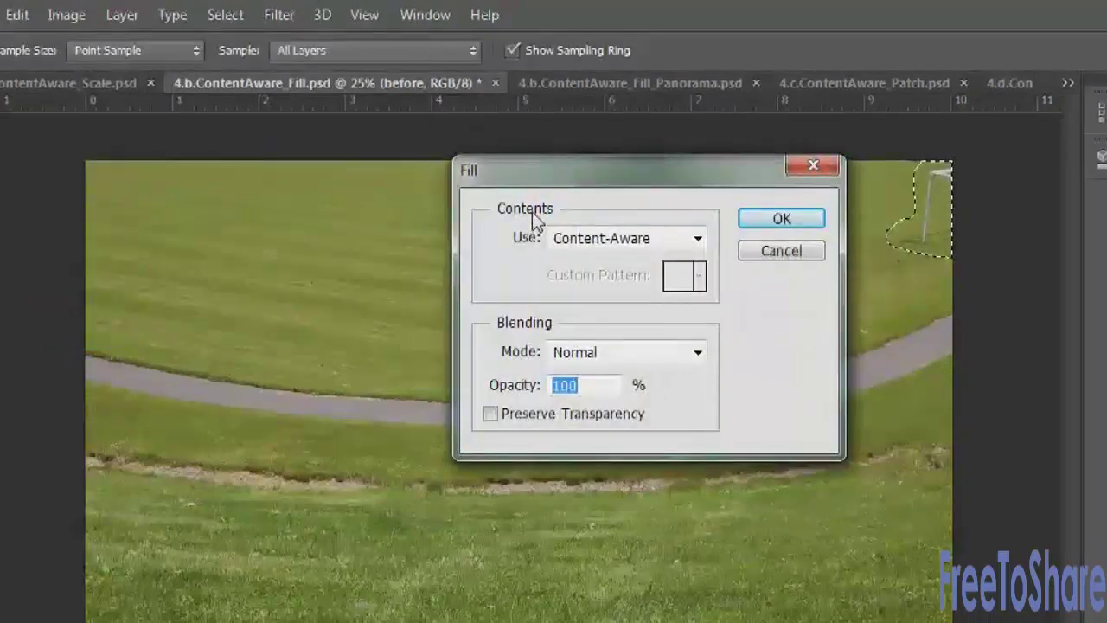
pyautogui.click(603, 241)
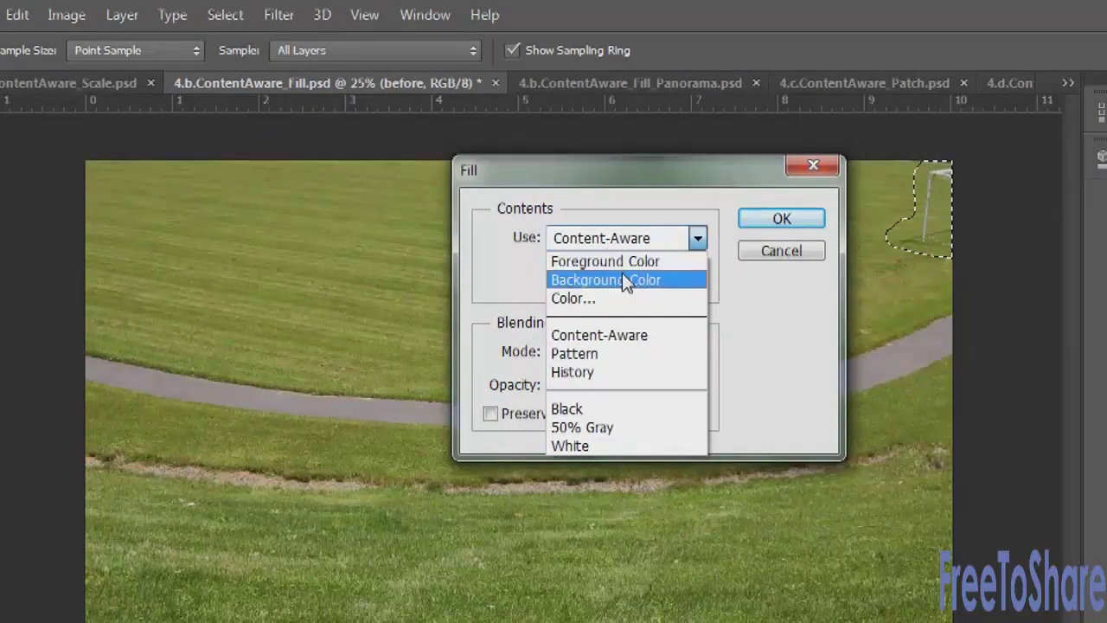
pyautogui.click(622, 337)
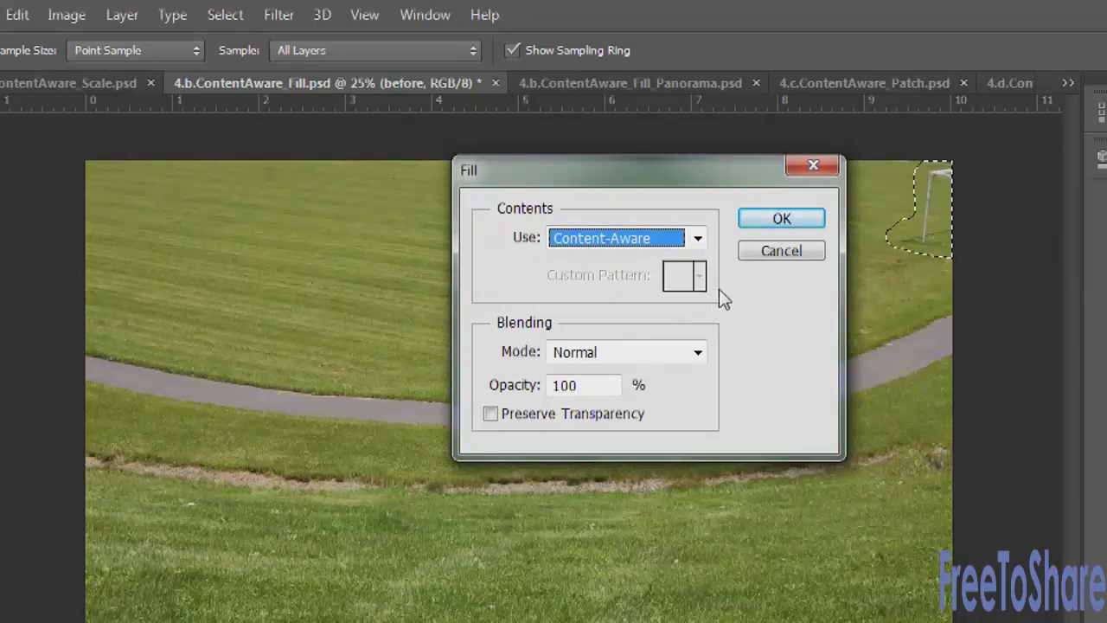
pyautogui.click(747, 223)
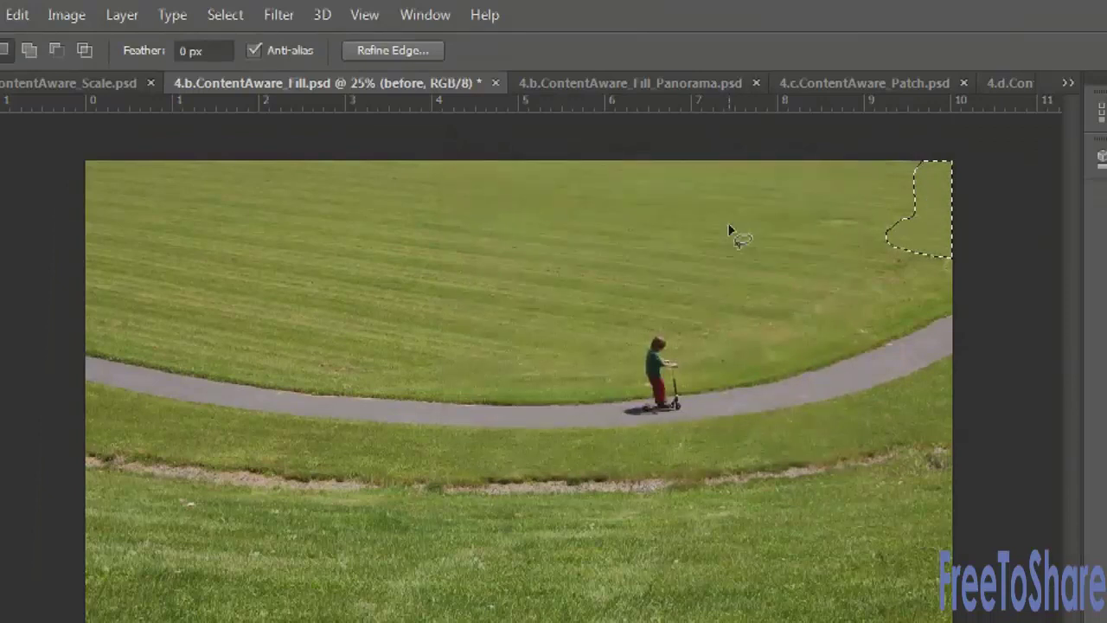
pyautogui.hotkey('ctrl', 'd')
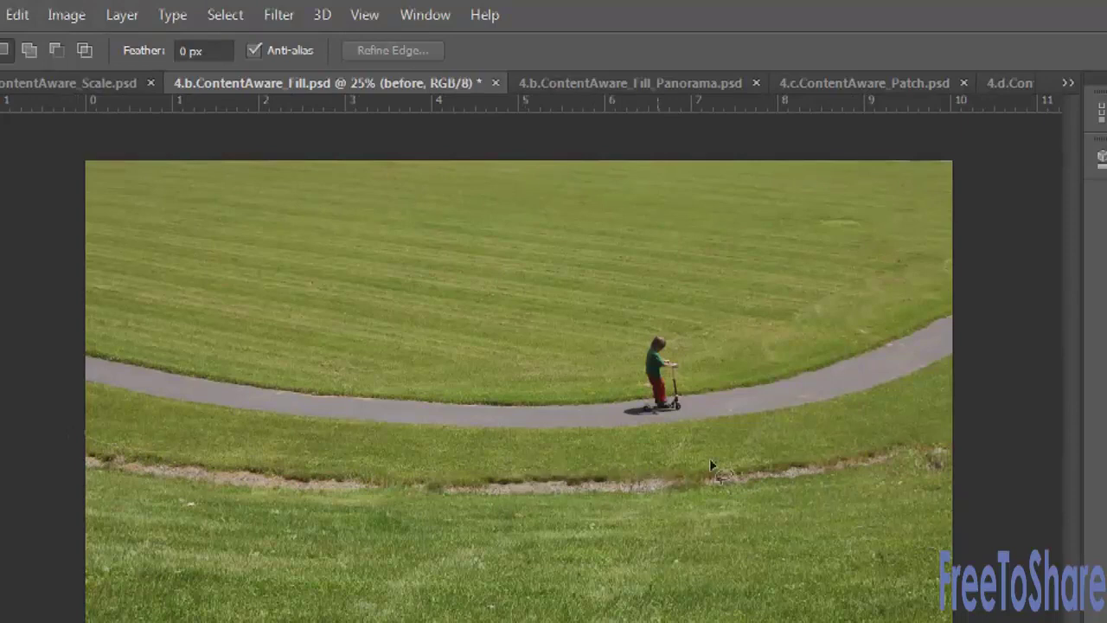
# Step: Lasso the dirt strip across the lower lawn, content-aware fill it with grass, and deselect
pyautogui.moveTo(972, 421)
pyautogui.mouseDown()
pyautogui.moveTo(922, 487)
pyautogui.moveTo(652, 511)
pyautogui.moveTo(99, 502)
pyautogui.moveTo(82, 477)
pyautogui.moveTo(104, 443)
pyautogui.mouseUp()
pyautogui.click(19, 15)
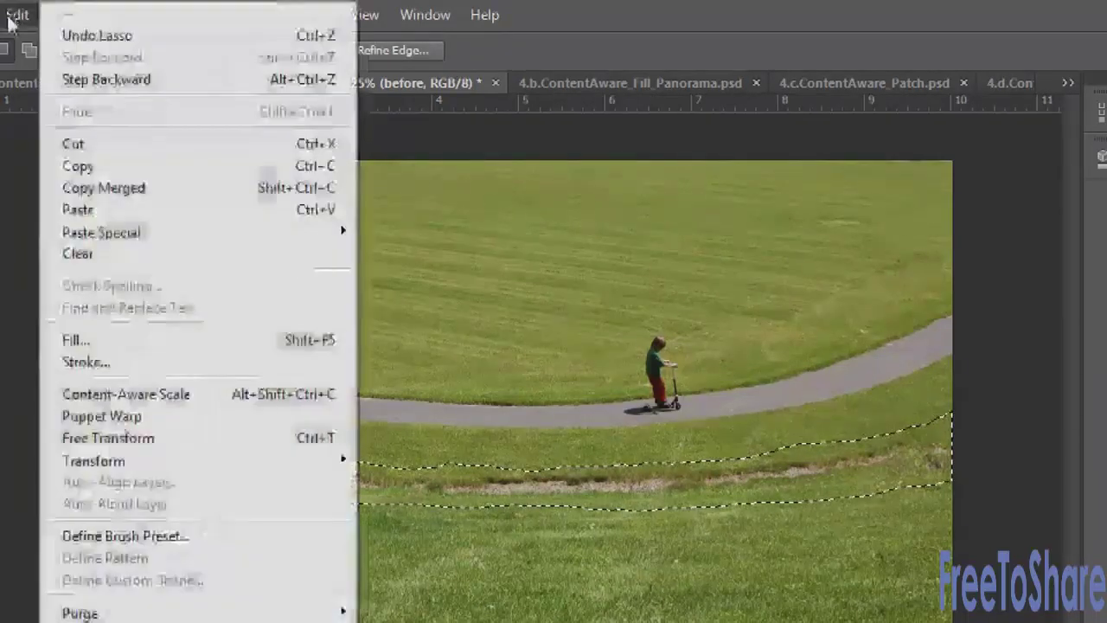
pyautogui.click(91, 338)
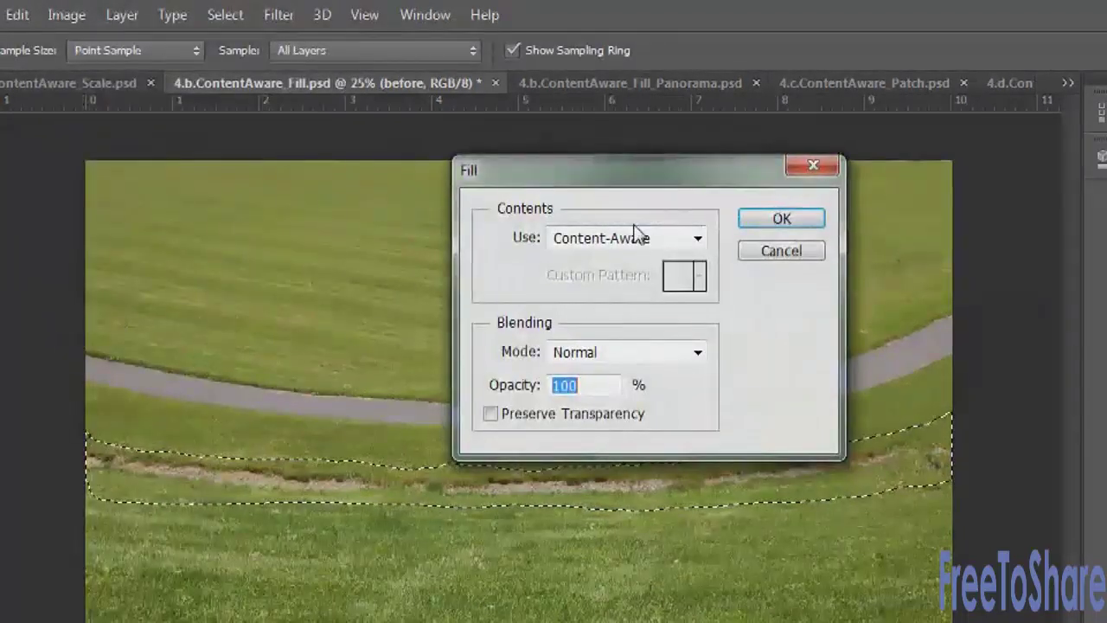
pyautogui.click(762, 224)
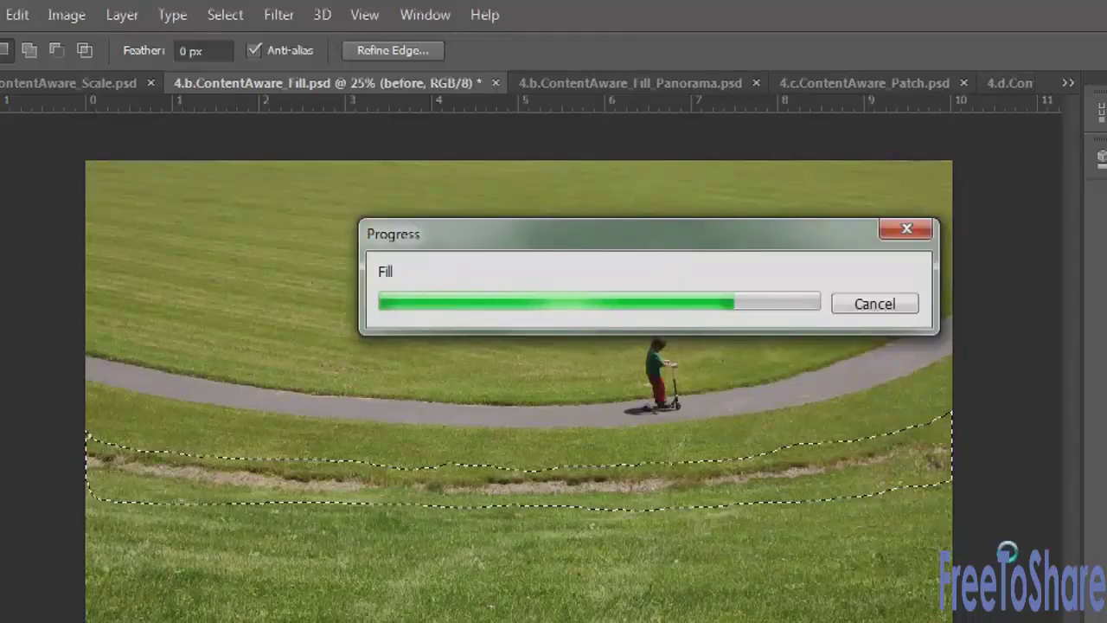
pyautogui.hotkey('ctrl', 'd')
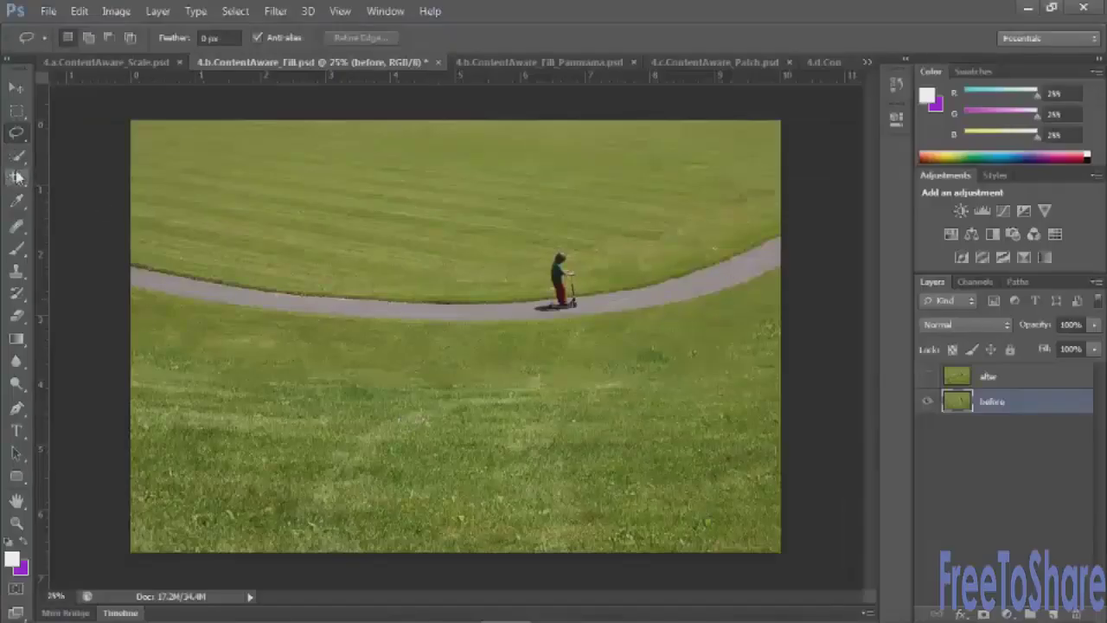
# Step: With an enlarged Spot Healing Brush, heal the patches in the upper-right and right-side grass
pyautogui.click(23, 228)
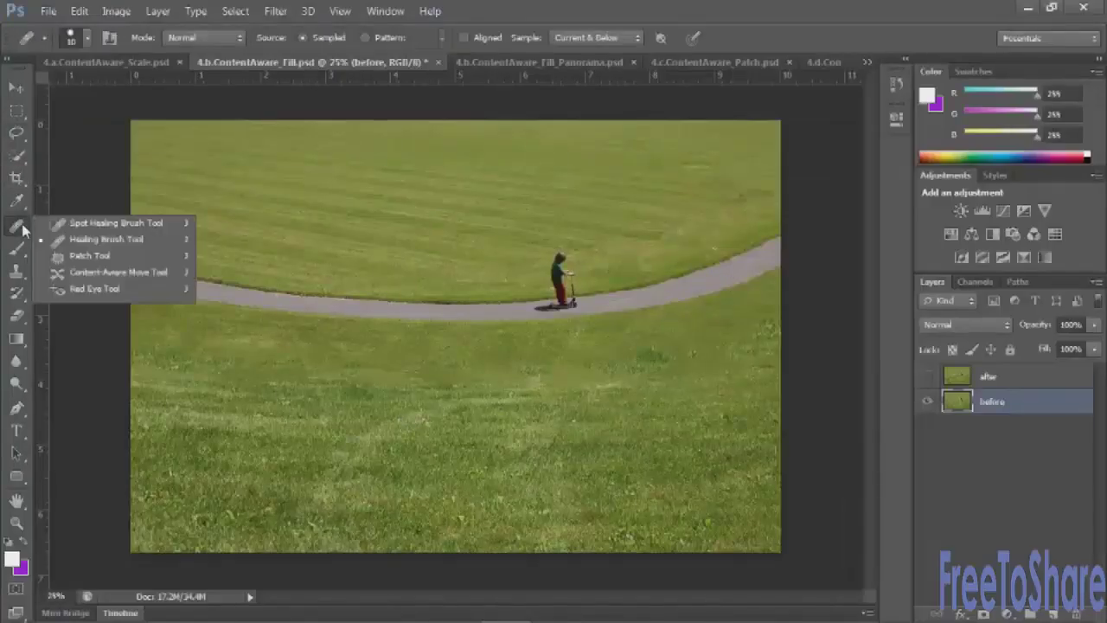
pyautogui.click(75, 224)
pyautogui.press(']')
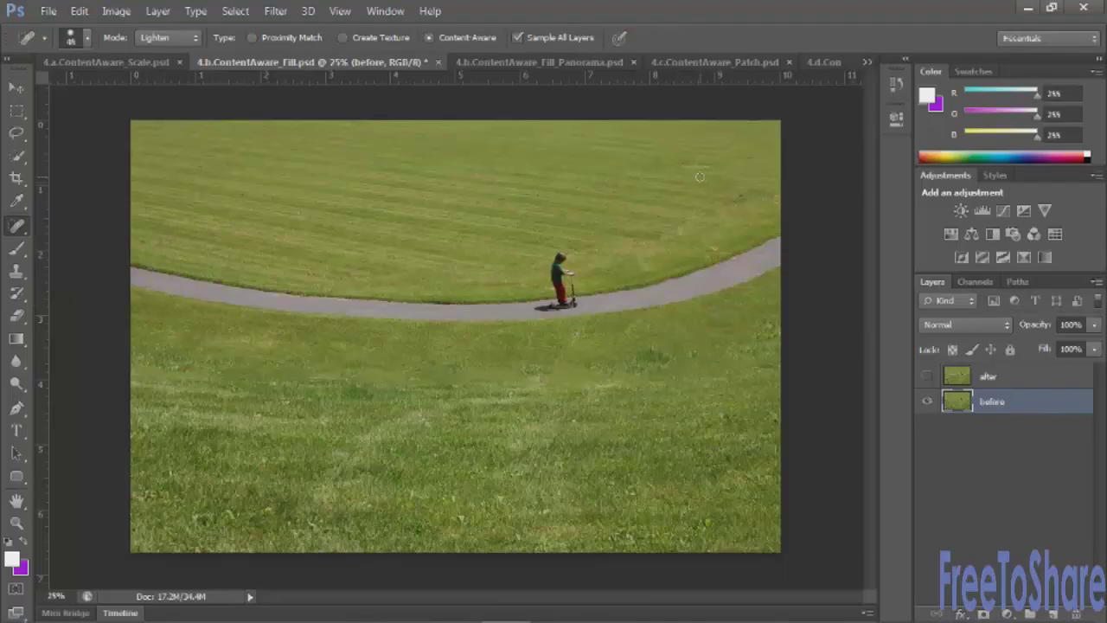
pyautogui.press(']')
pyautogui.moveTo(682, 165); pyautogui.dragTo(722, 164)
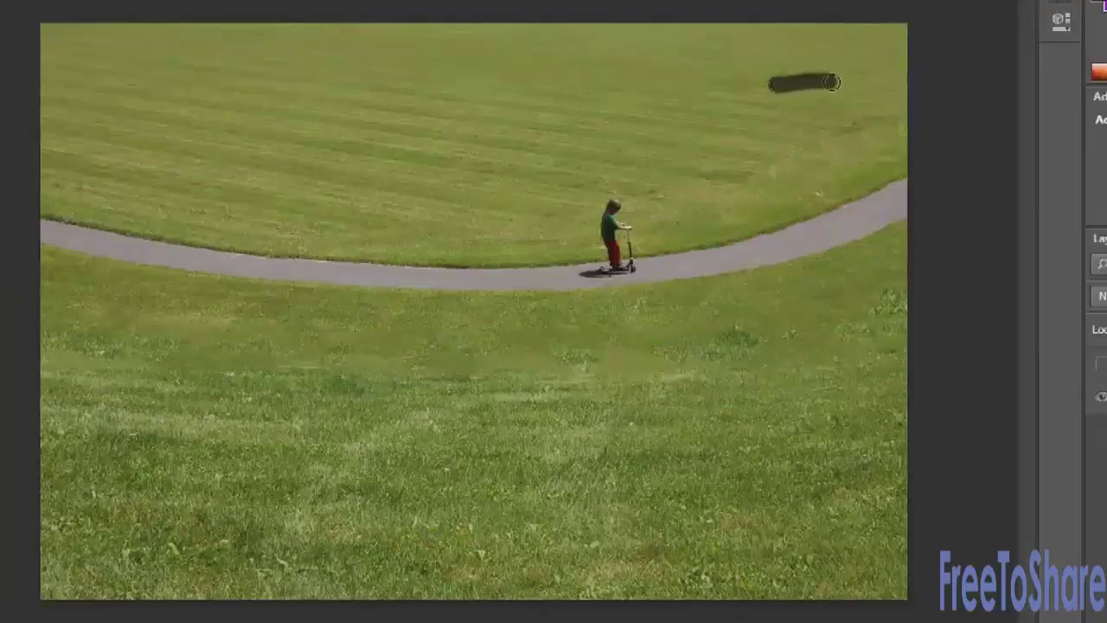
pyautogui.moveTo(830, 82); pyautogui.dragTo(832, 83)
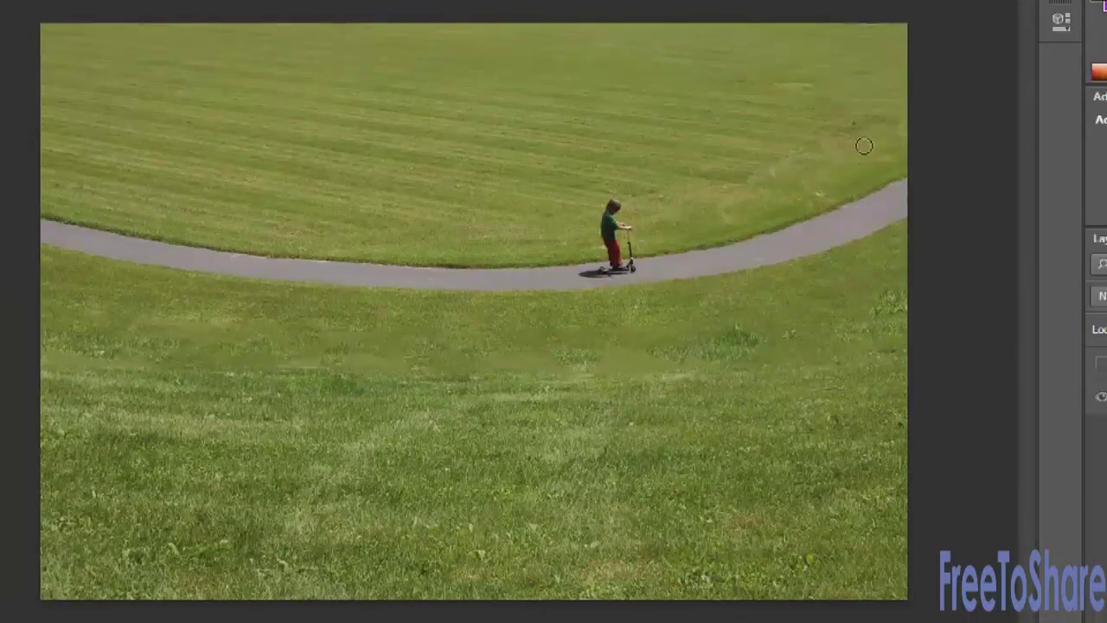
pyautogui.moveTo(864, 119); pyautogui.dragTo(810, 119)
pyautogui.moveTo(786, 339)
pyautogui.mouseDown()
pyautogui.moveTo(793, 327)
pyautogui.moveTo(782, 320)
pyautogui.moveTo(785, 356)
pyautogui.mouseUp()
# Step: Heal the remaining blemishes across the lower and middle lawn
pyautogui.moveTo(134, 545); pyautogui.dragTo(140, 562)
pyautogui.moveTo(419, 568); pyautogui.dragTo(429, 571)
pyautogui.moveTo(529, 435); pyautogui.dragTo(533, 432)
pyautogui.moveTo(549, 389); pyautogui.dragTo(547, 386)
pyautogui.moveTo(631, 425); pyautogui.dragTo(644, 425)
pyautogui.moveTo(464, 381); pyautogui.dragTo(479, 376)
pyautogui.moveTo(390, 355); pyautogui.dragTo(444, 353)
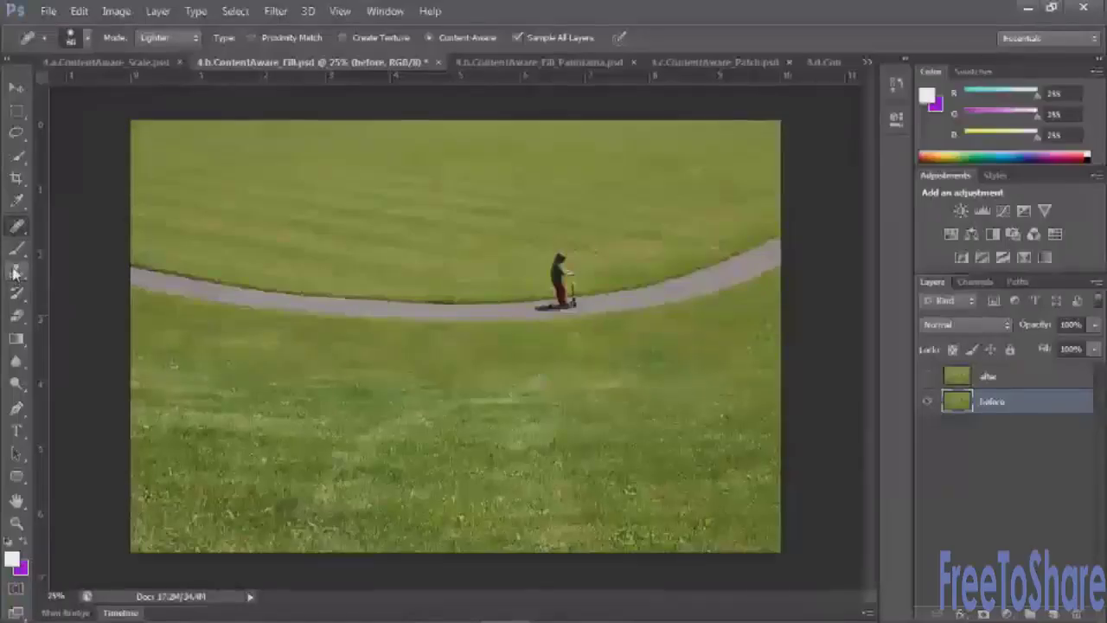
pyautogui.click(16, 270)
pyautogui.click(17, 225)
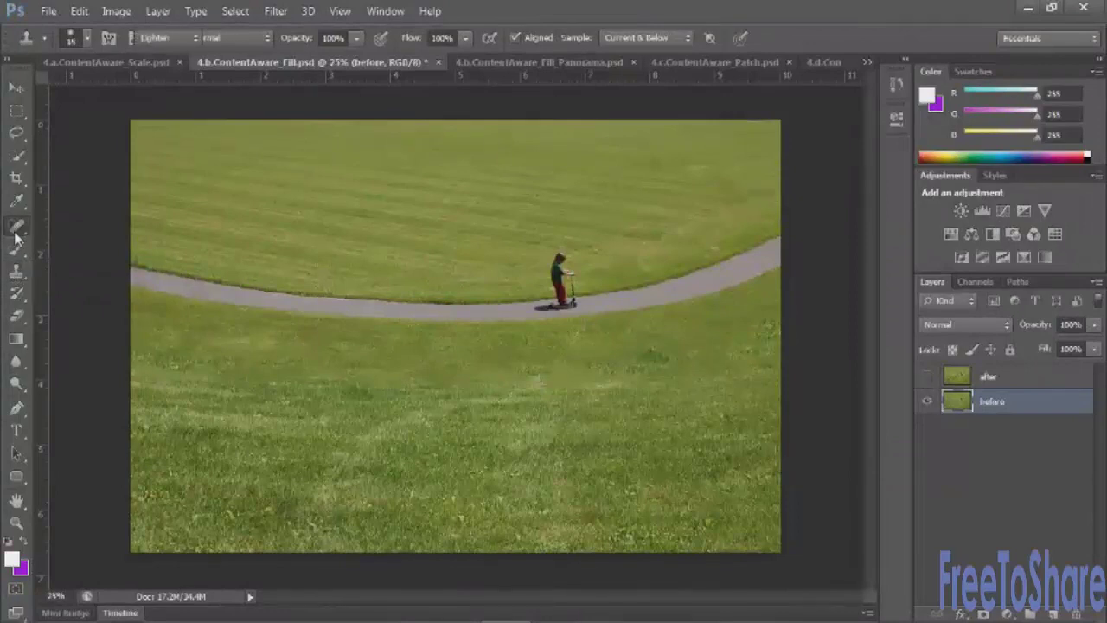
# Step: Switch to the Move tool and bring up 4.b.ContentAware_Fill_Panorama.psd
pyautogui.click(18, 89)
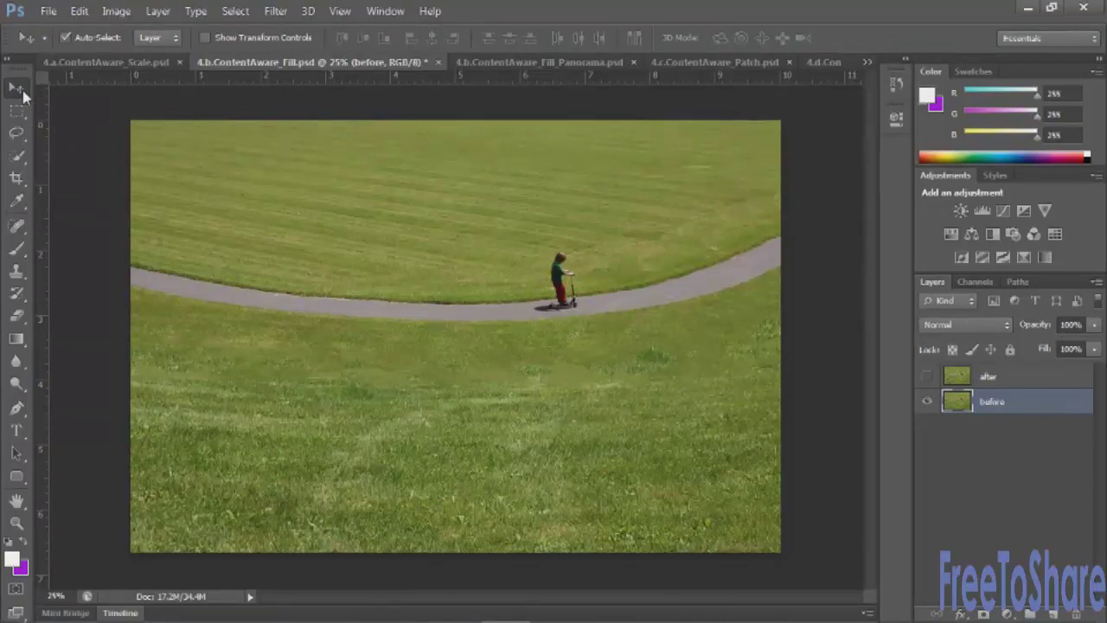
pyautogui.click(536, 60)
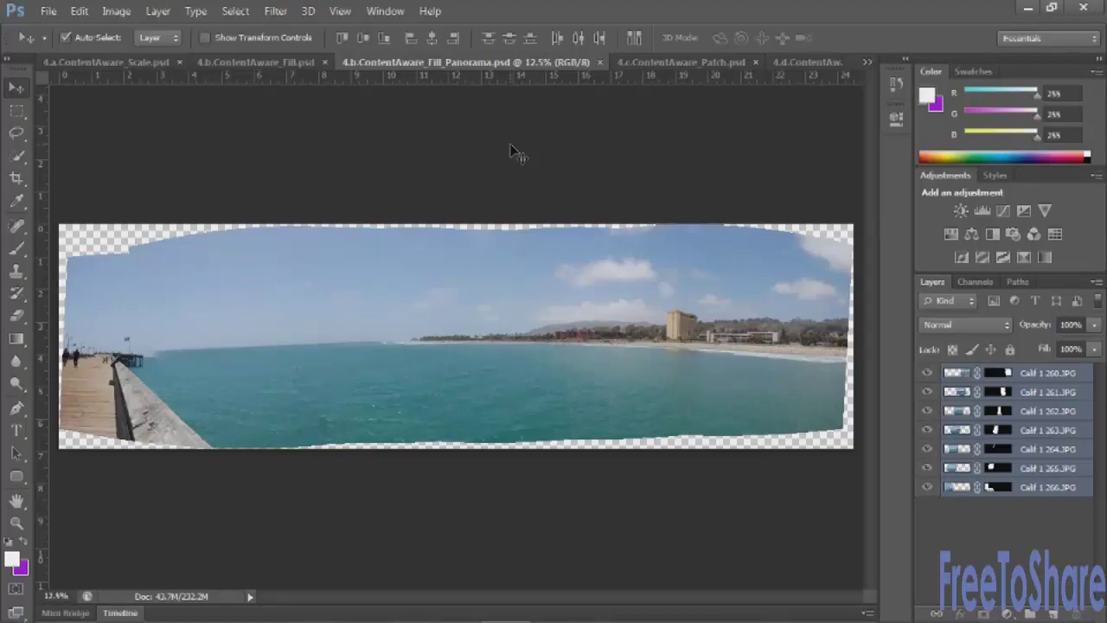
# Step: Open Photomerge from File > Automate
pyautogui.click(47, 14)
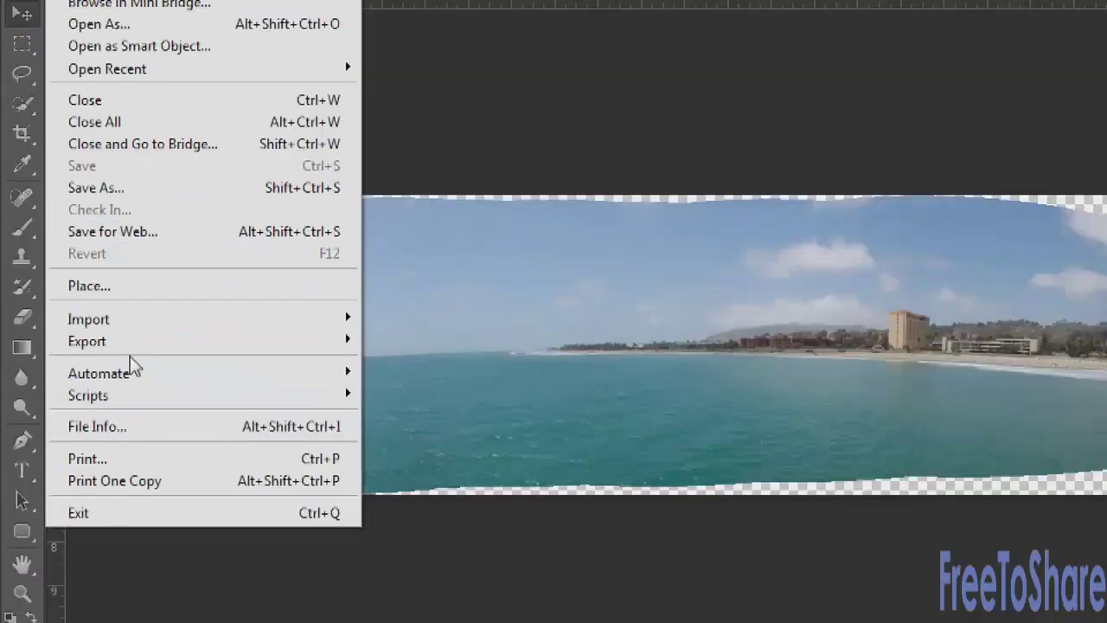
pyautogui.moveTo(97, 362)
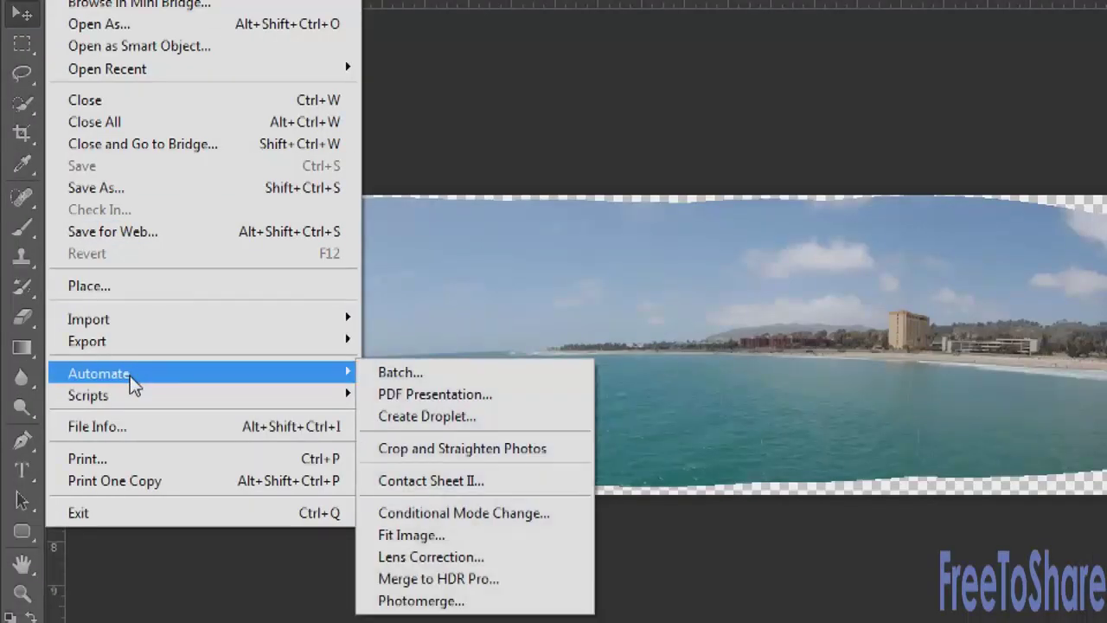
pyautogui.click(403, 601)
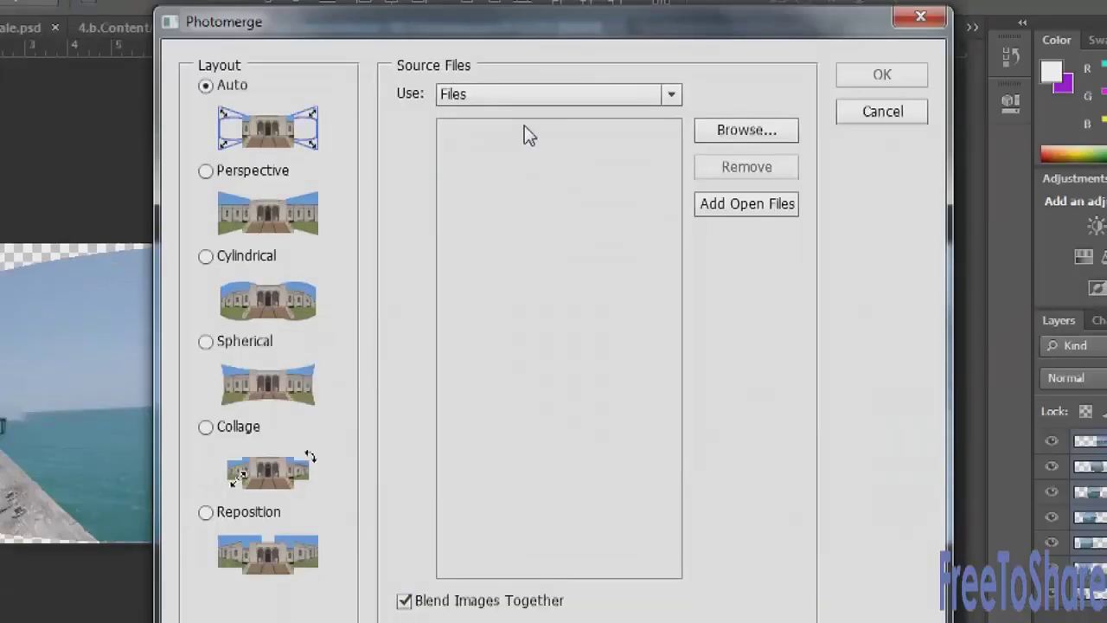
# Step: Set Photomerge to use the 4.b.PanoramaPics folder, loading Calif 1 260.JPG through Calif 1 266.JPG
pyautogui.click(522, 113)
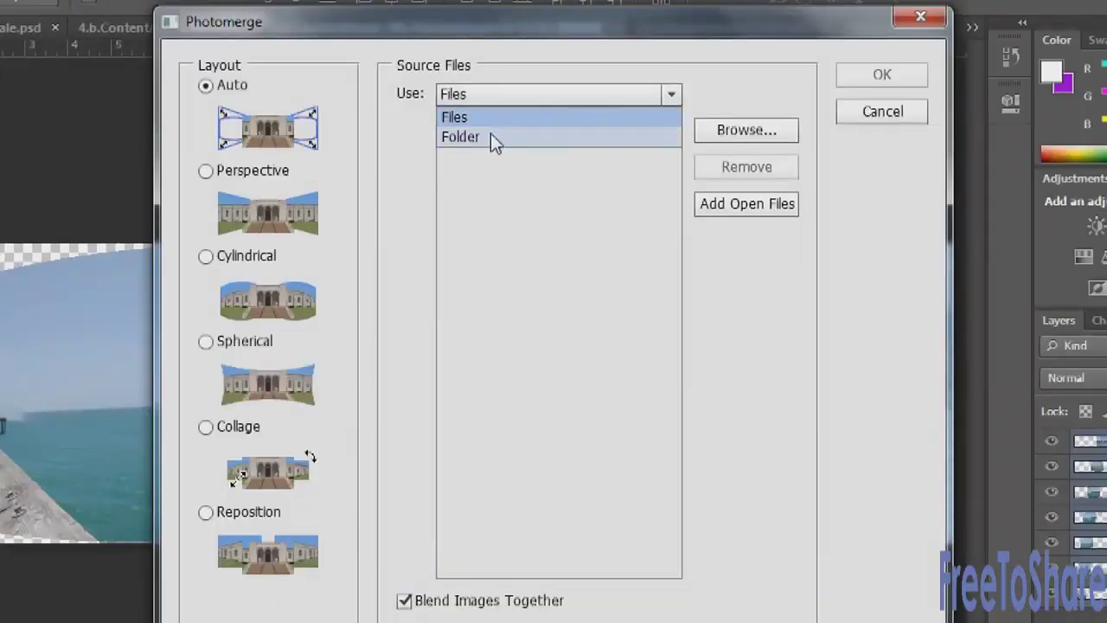
pyautogui.click(495, 140)
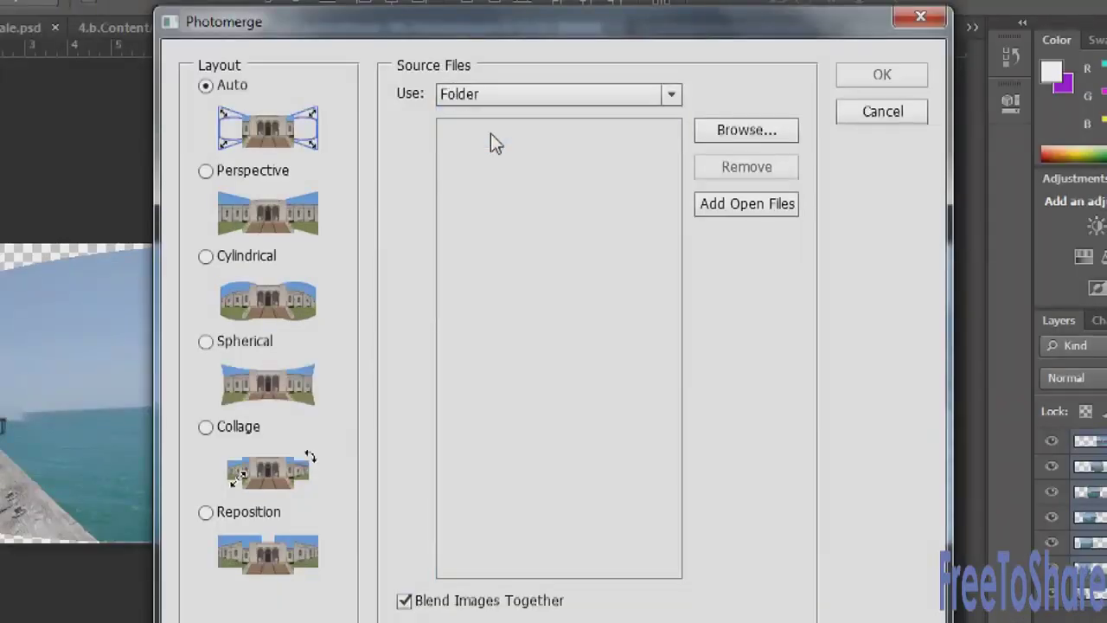
pyautogui.click(716, 127)
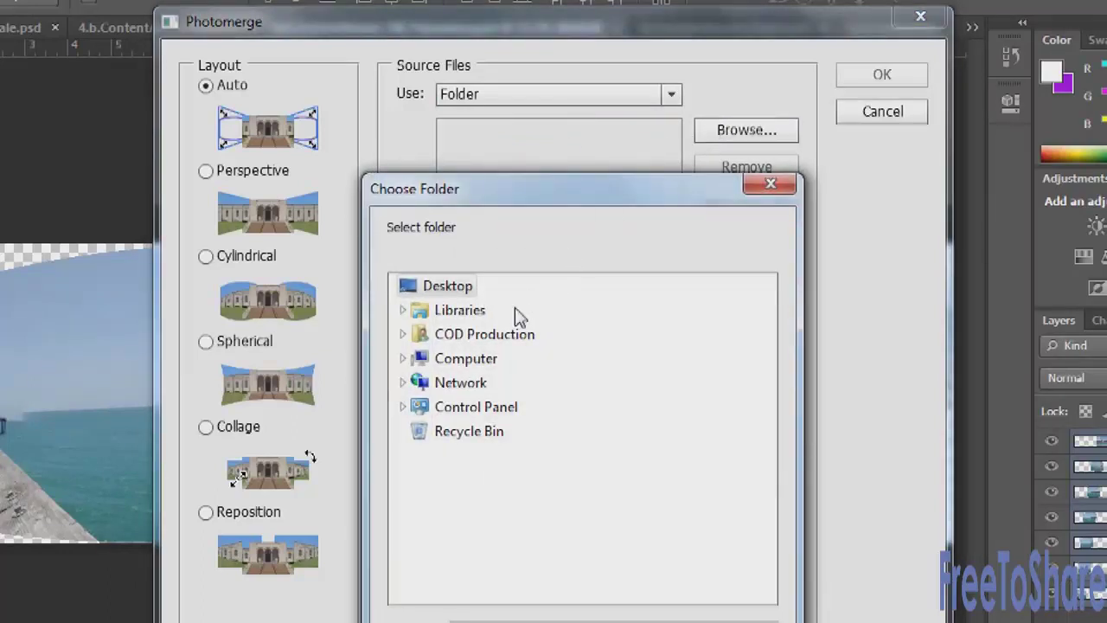
pyautogui.doubleClick(447, 313)
pyautogui.doubleClick(485, 335)
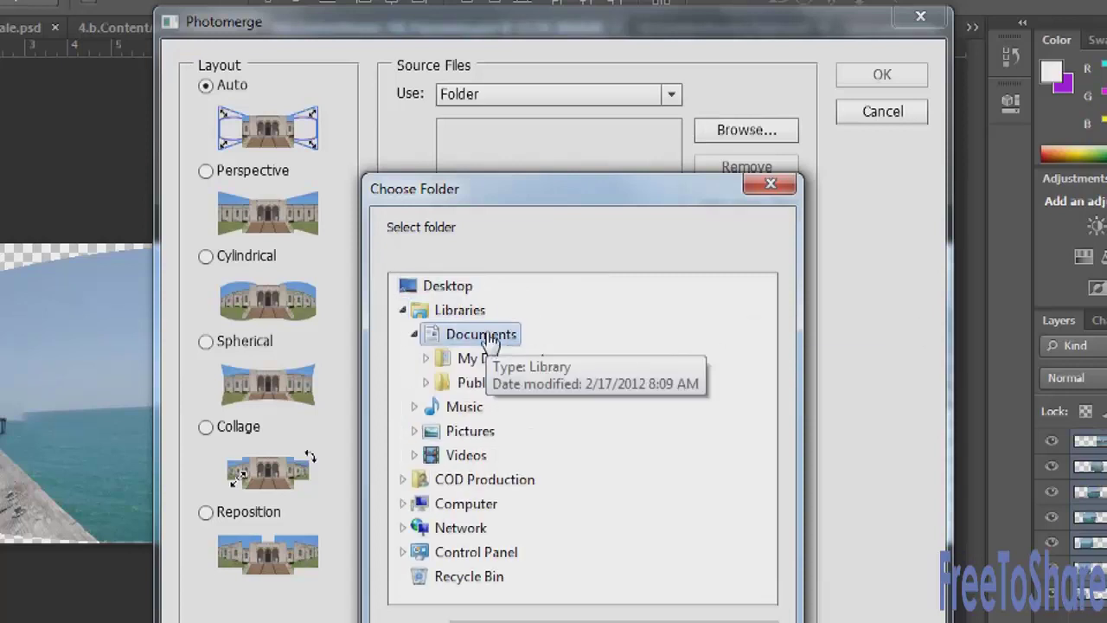
pyautogui.doubleClick(545, 361)
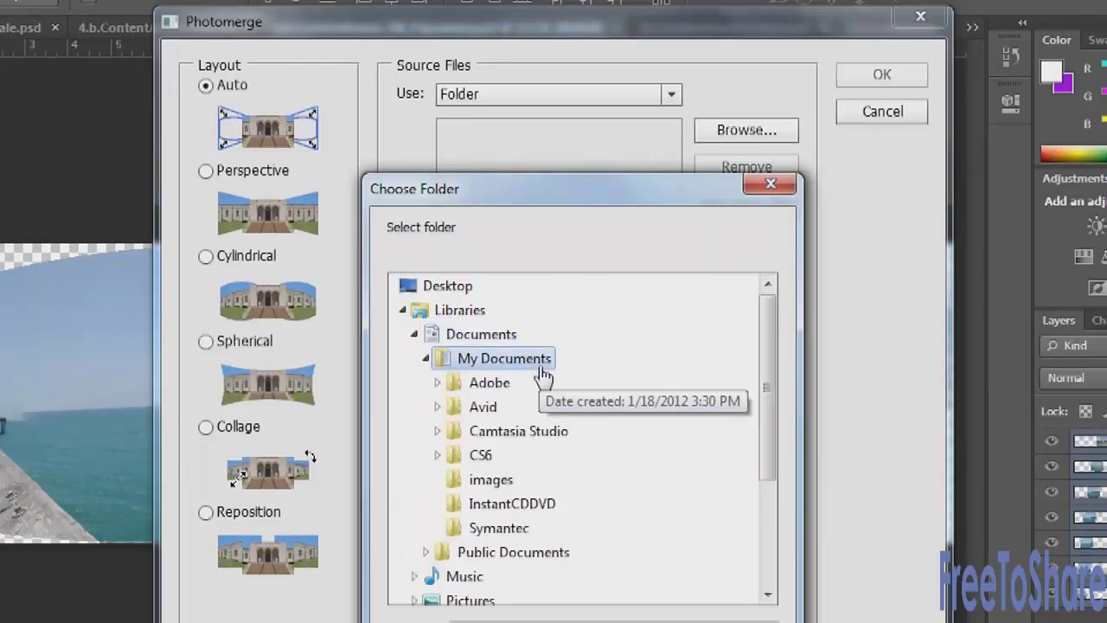
pyautogui.doubleClick(481, 457)
pyautogui.doubleClick(536, 481)
pyautogui.moveTo(767, 388); pyautogui.dragTo(769, 458)
pyautogui.doubleClick(658, 512)
pyautogui.click(558, 479)
pyautogui.click(638, 605)
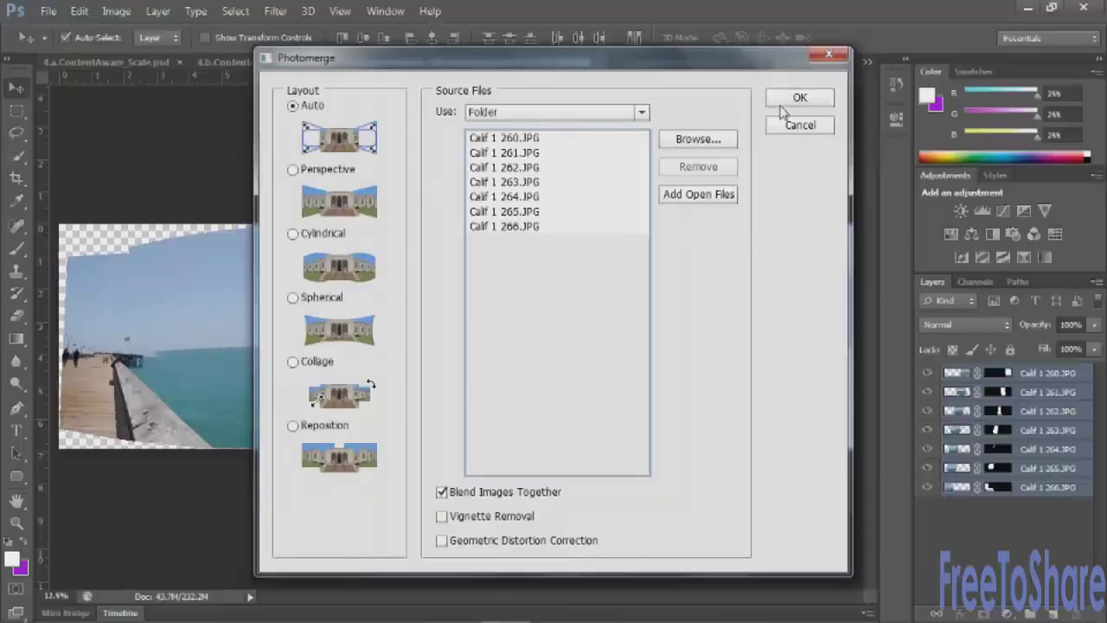
# Step: Build the pier panorama from the seven Calif photos with Photomerge
pyautogui.click(882, 8)
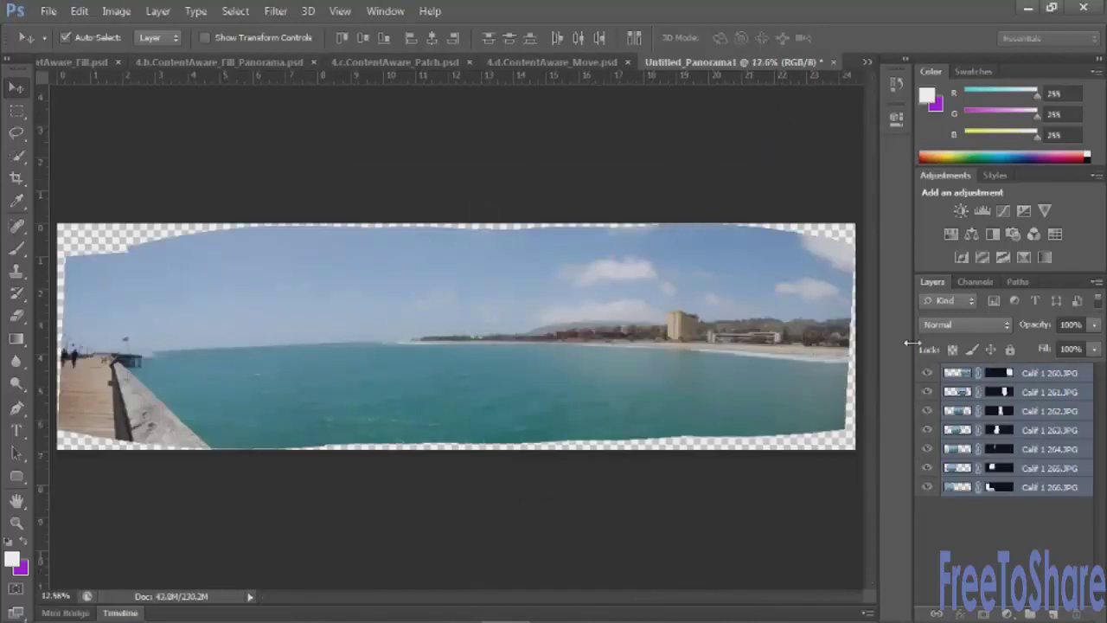
pyautogui.click(927, 374)
pyautogui.click(927, 374)
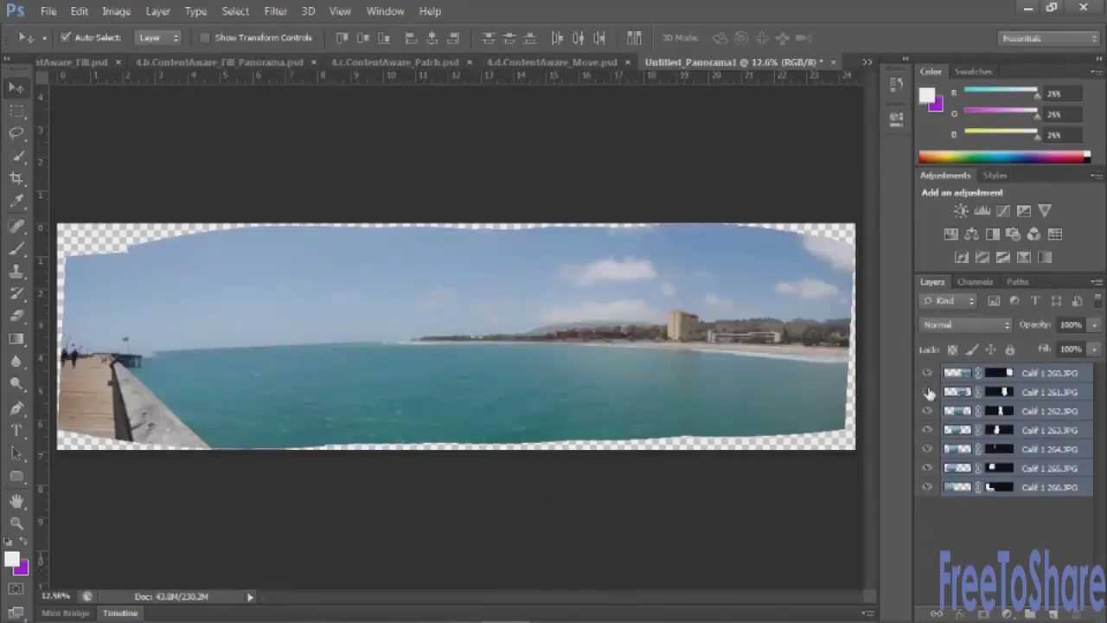
pyautogui.click(928, 392)
pyautogui.click(928, 392)
pyautogui.click(927, 411)
pyautogui.click(927, 411)
pyautogui.click(927, 430)
pyautogui.click(927, 430)
pyautogui.click(927, 449)
pyautogui.click(928, 449)
pyautogui.click(927, 469)
pyautogui.click(926, 469)
pyautogui.click(927, 487)
pyautogui.click(928, 487)
# Step: Merge the seven panorama layers into Calif 1 260.JPG, then Magic Wand-select the transparent border
pyautogui.click(1098, 282)
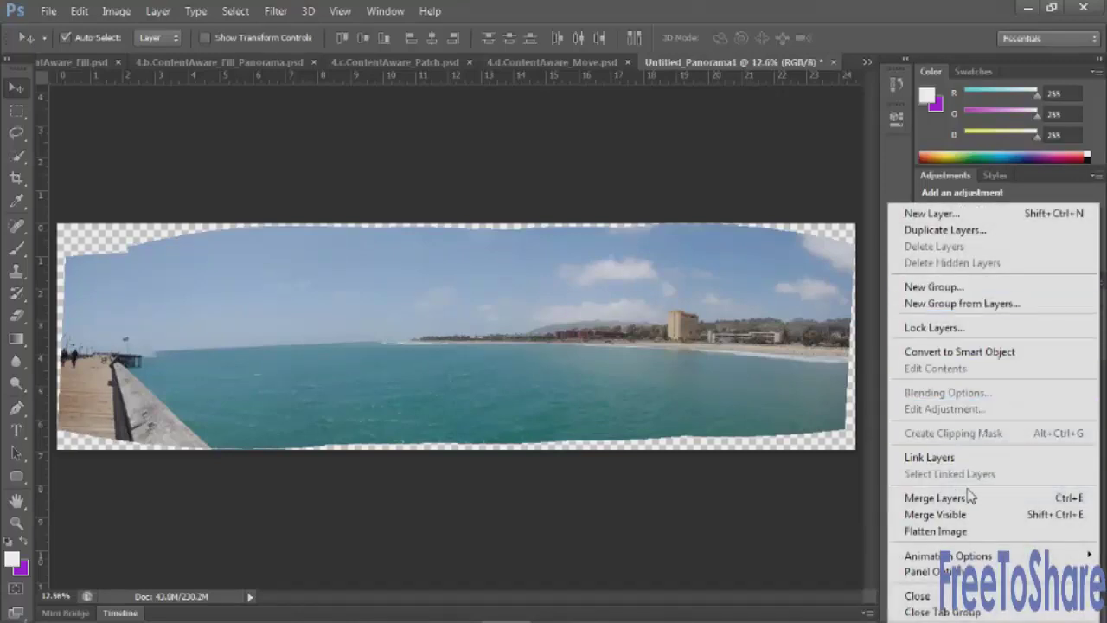
pyautogui.click(934, 497)
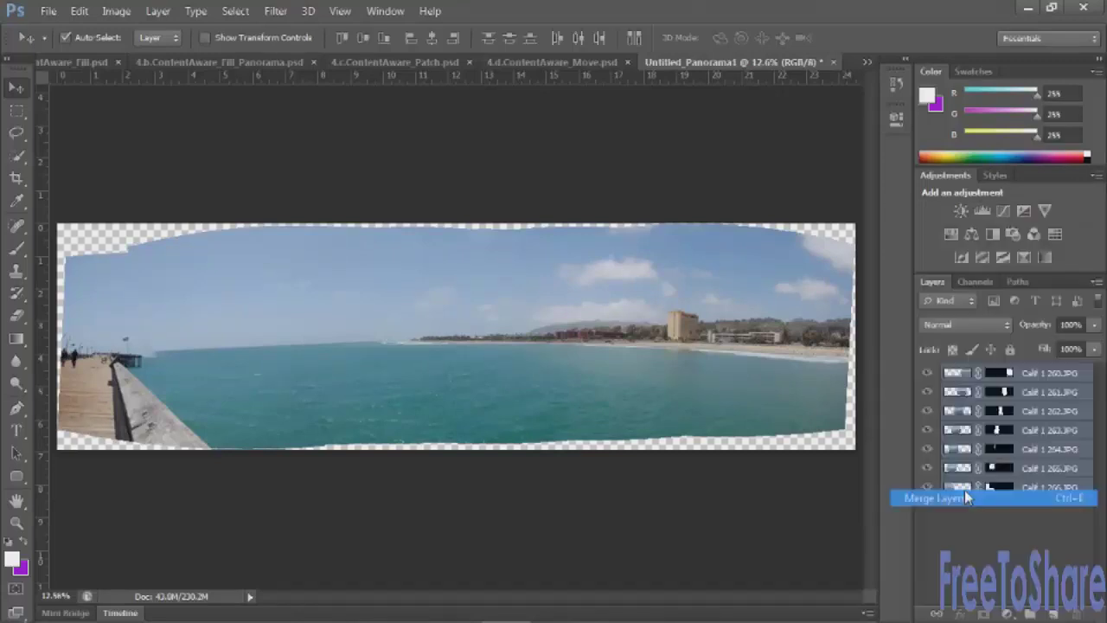
pyautogui.click(19, 156)
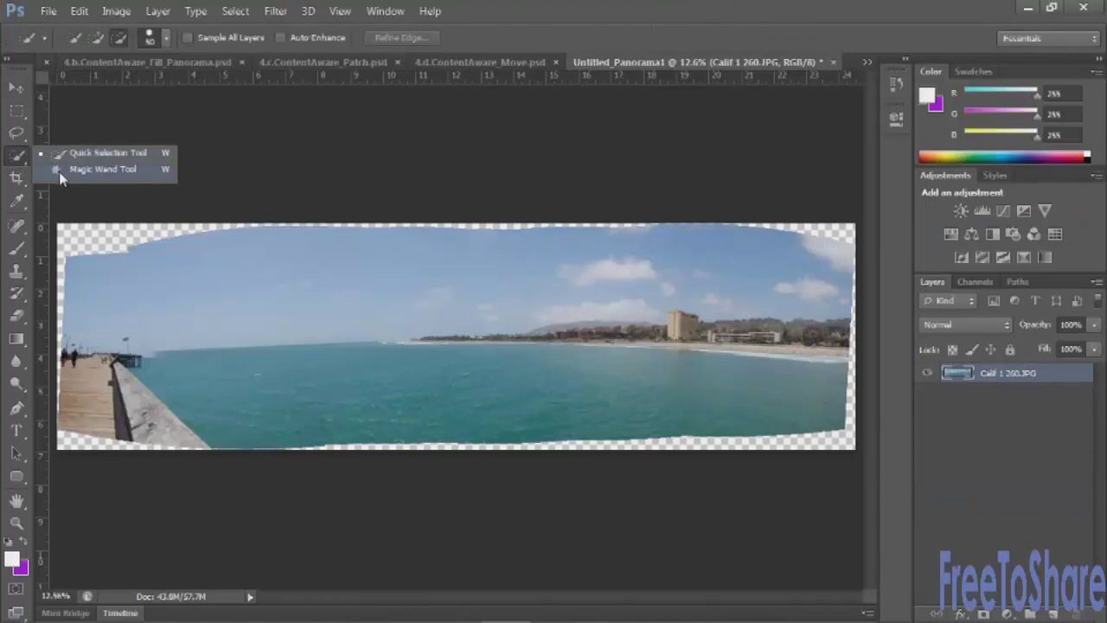
pyautogui.click(59, 169)
pyautogui.click(90, 248)
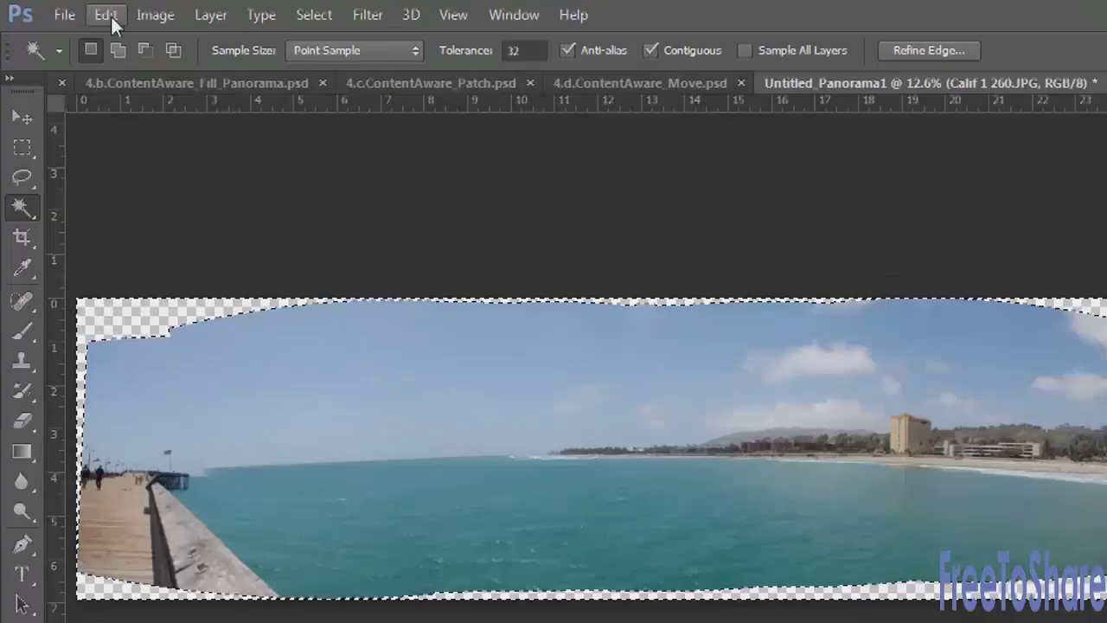
# Step: Content-Aware Fill the panorama's transparent border through Edit > Fill
pyautogui.click(78, 11)
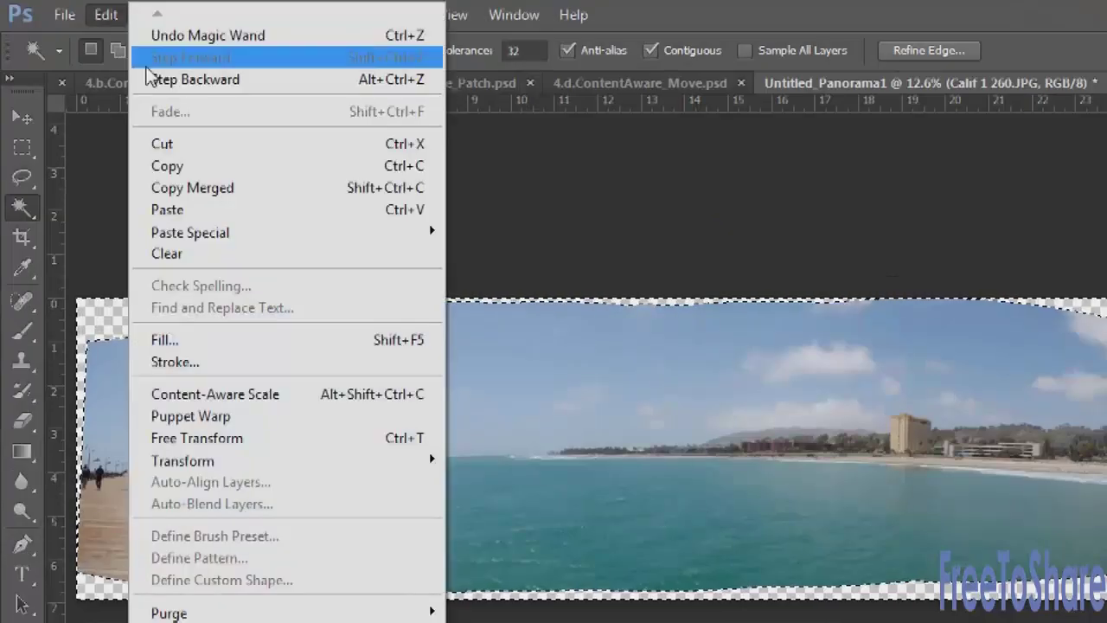
pyautogui.click(186, 340)
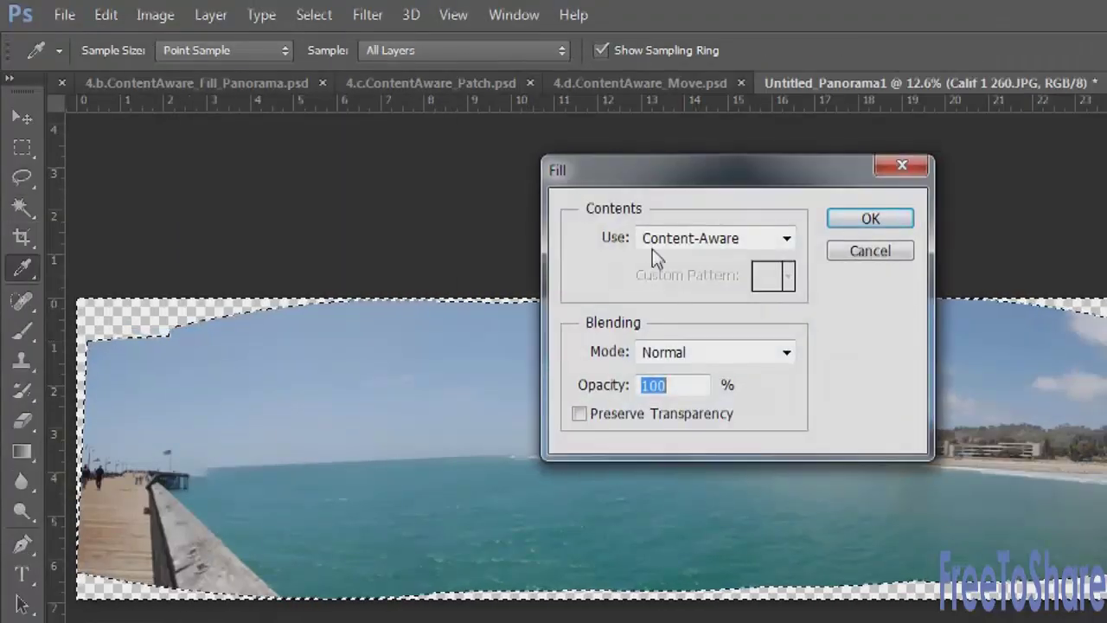
pyautogui.click(867, 220)
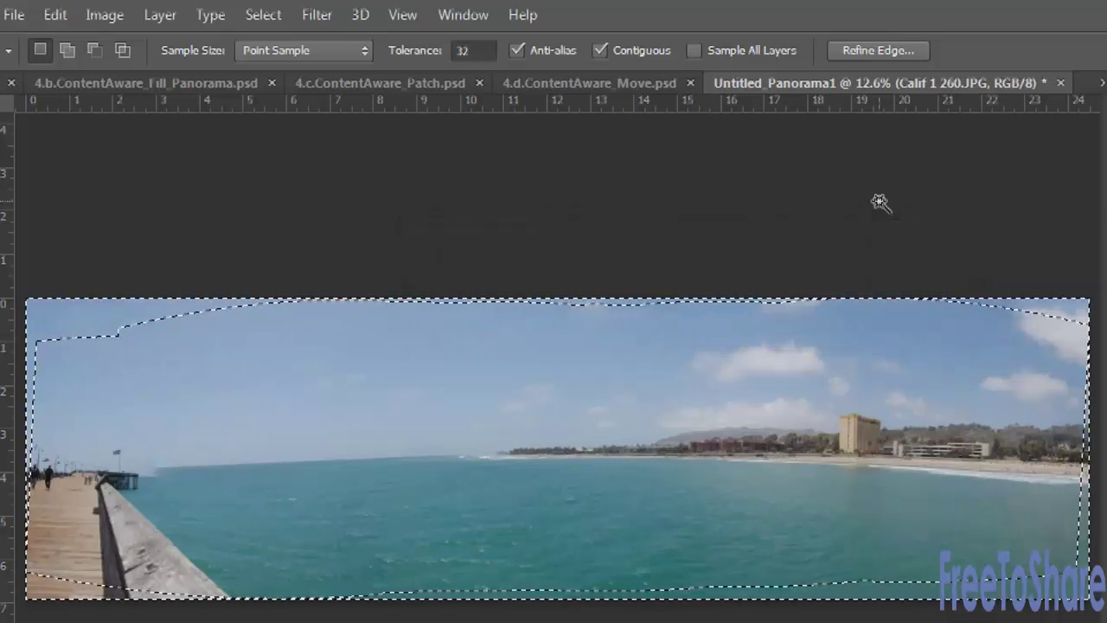
# Step: Undo the fill and a trial Background from Layer, then make white the background colour
pyautogui.hotkey('ctrl', 'z')
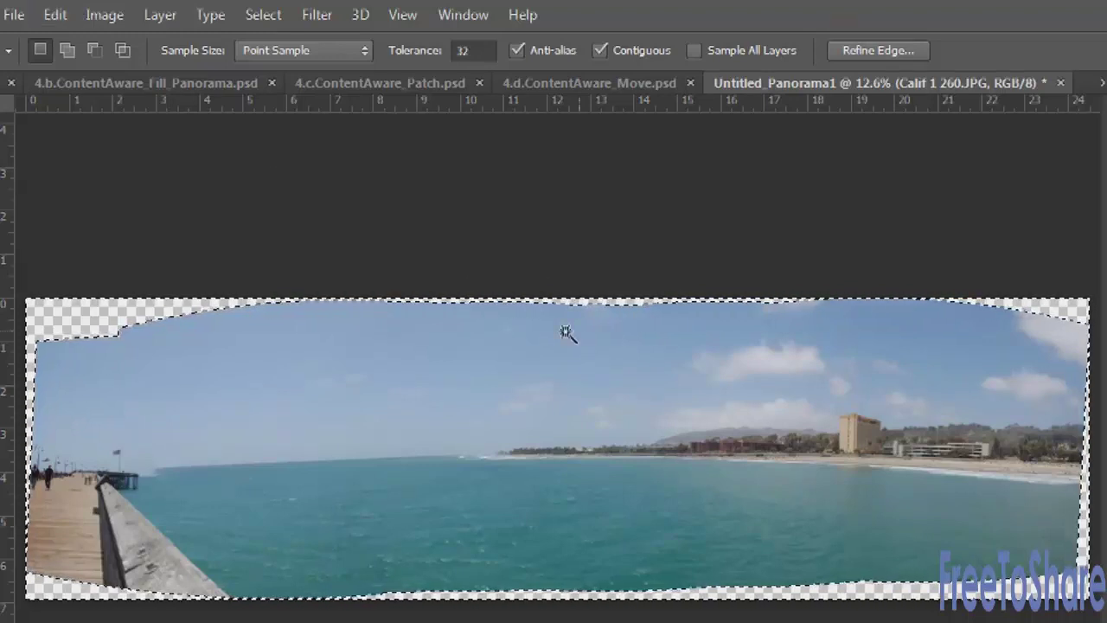
pyautogui.click(171, 17)
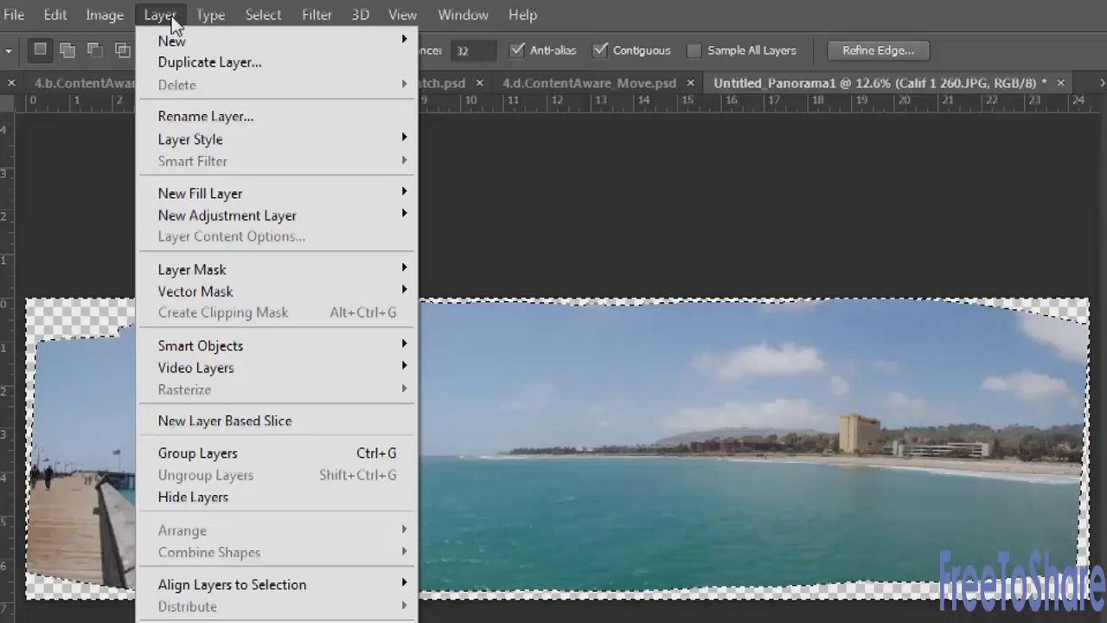
pyautogui.moveTo(172, 45)
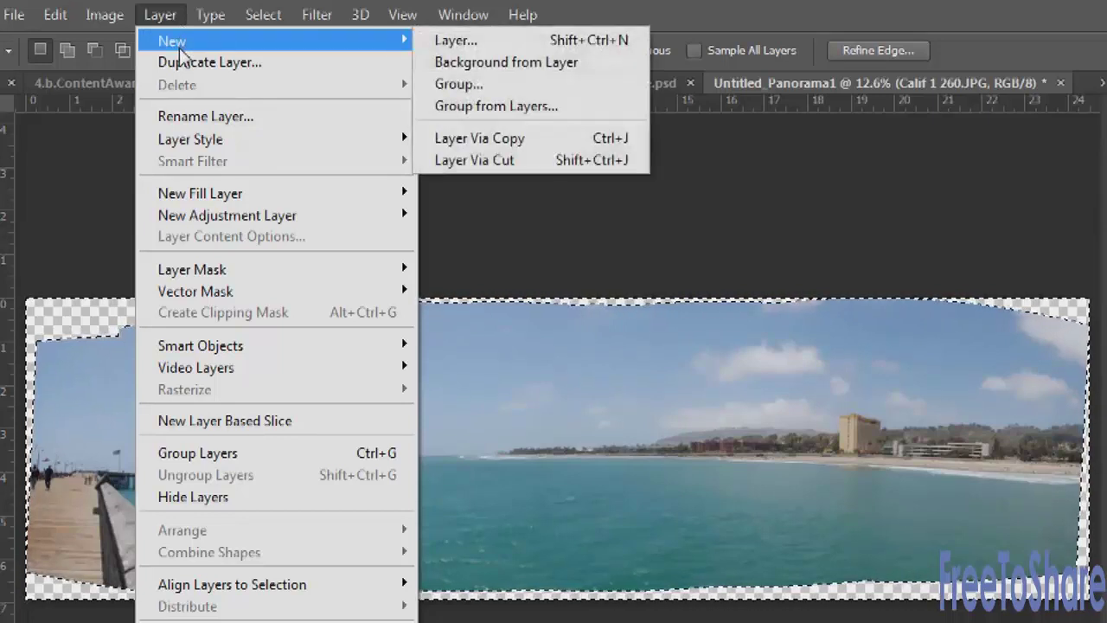
pyautogui.click(543, 61)
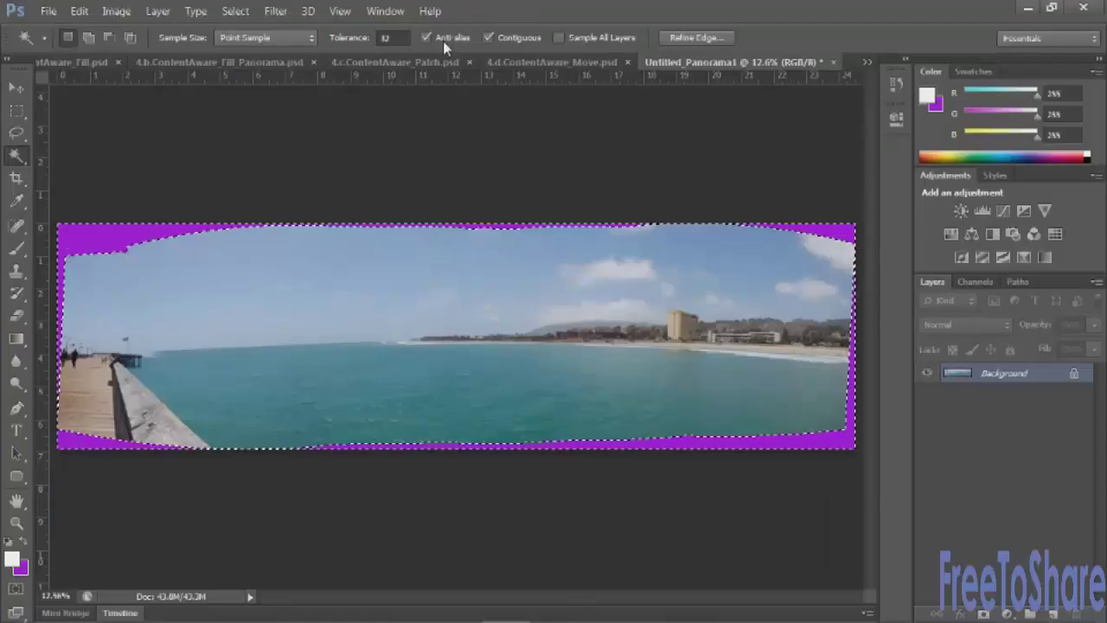
pyautogui.hotkey('ctrl', 'z')
pyautogui.click(23, 542)
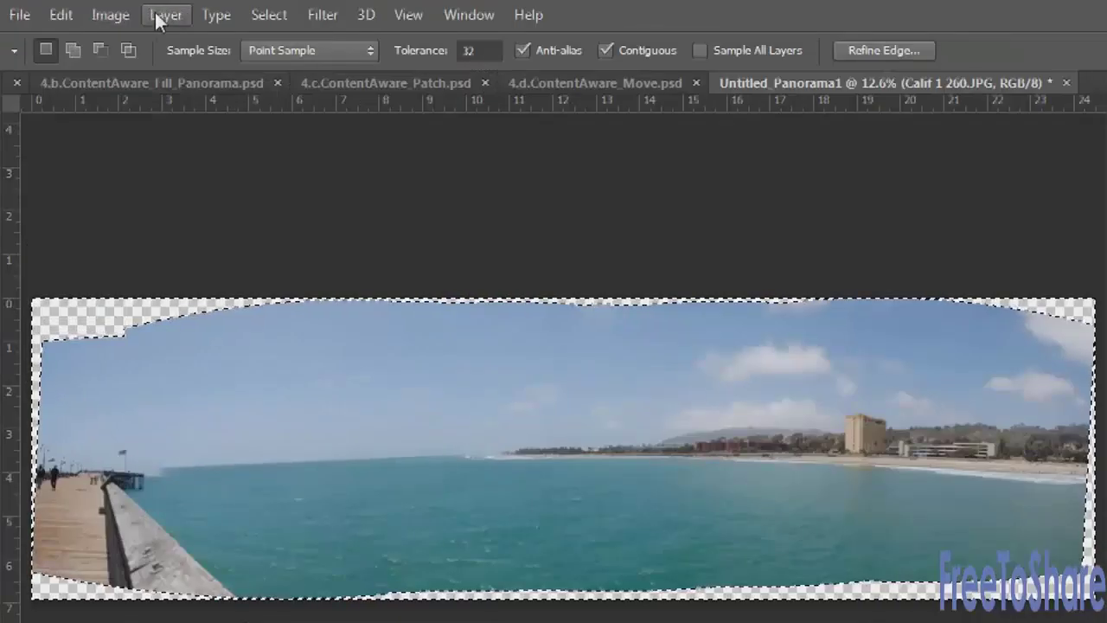
# Step: Convert the panorama to a Background layer, Content-Aware Fill its border, and deselect
pyautogui.click(157, 11)
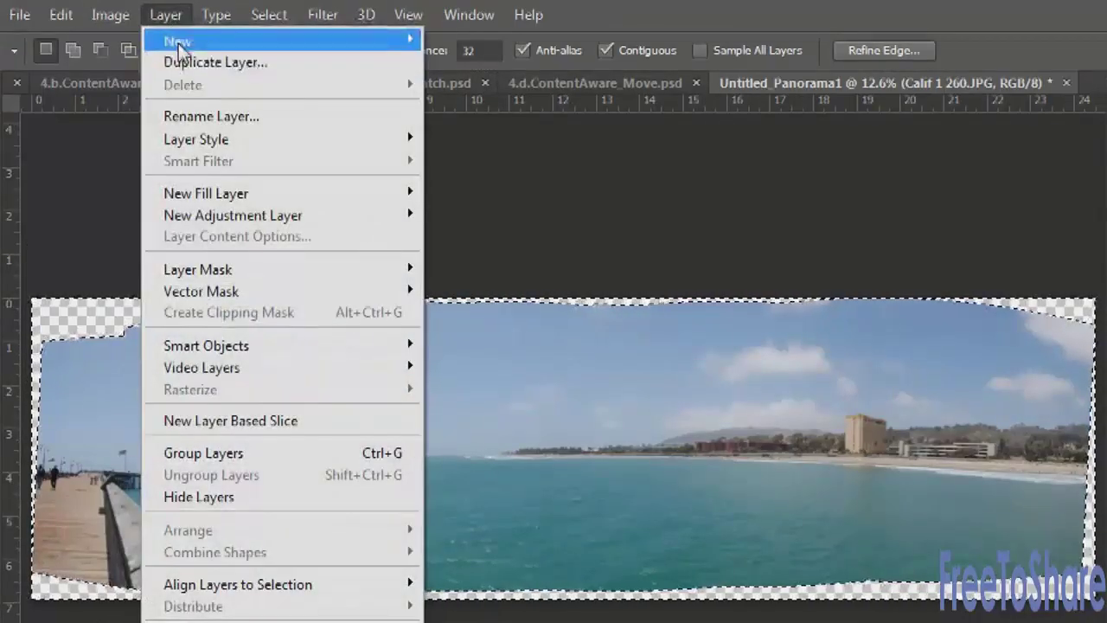
pyautogui.moveTo(173, 41)
pyautogui.click(438, 63)
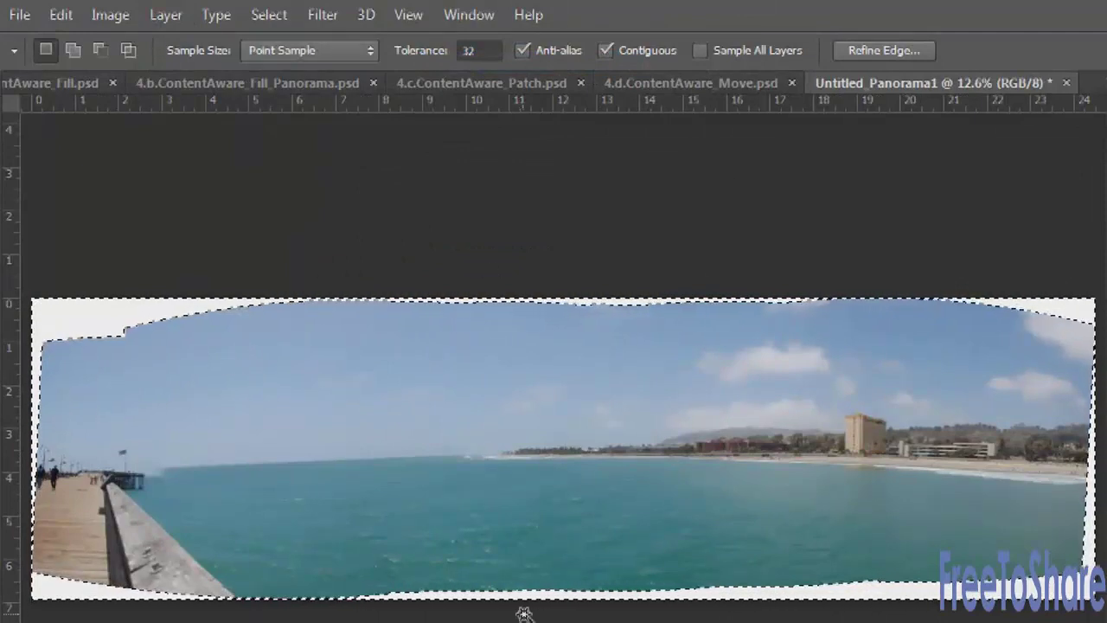
pyautogui.hotkey('shift', 'BackSpace')
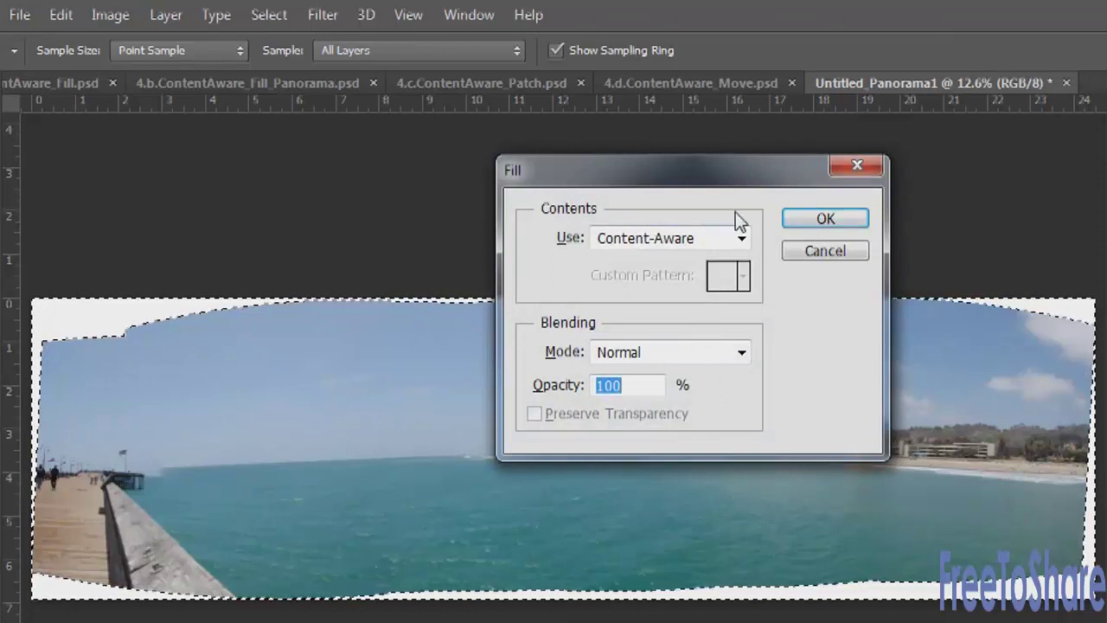
pyautogui.click(811, 221)
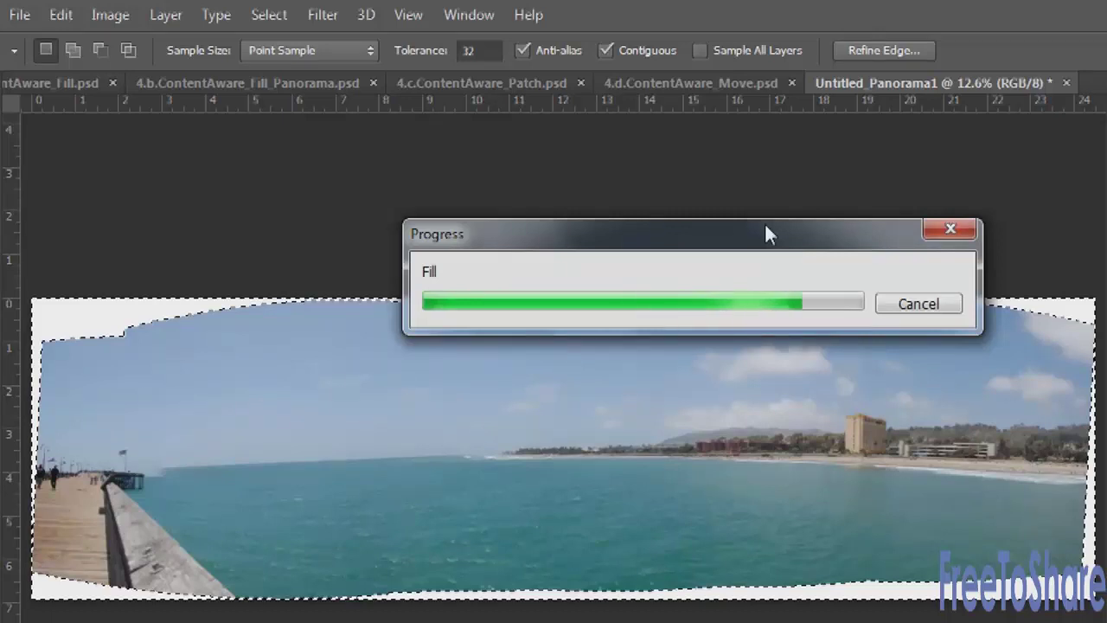
pyautogui.hotkey('ctrl', 'd')
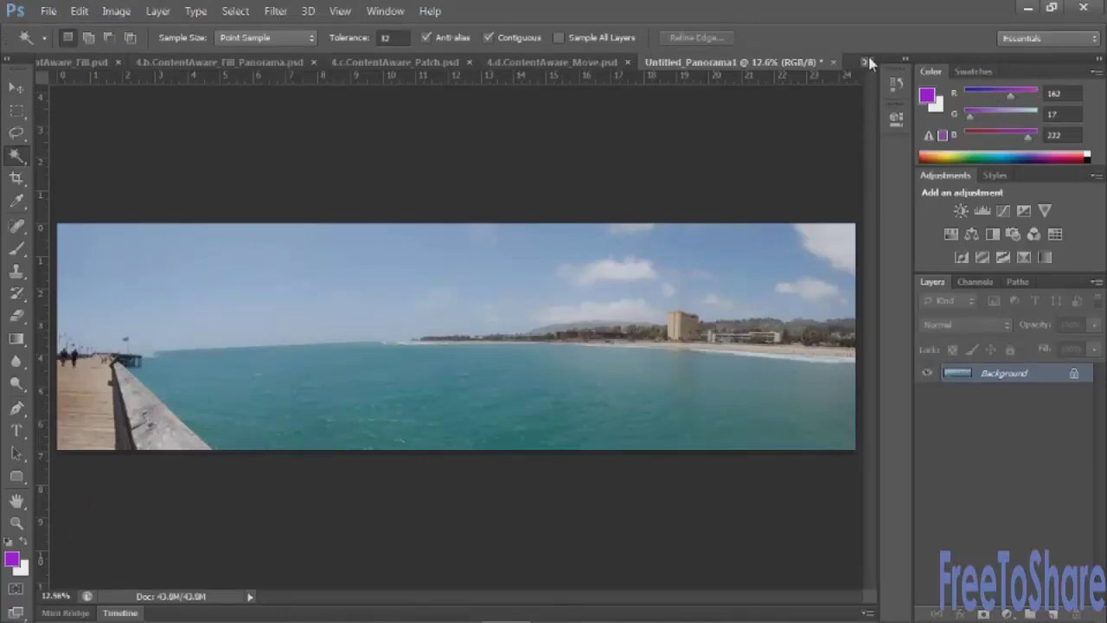
# Step: Switch to 4.c.ContentAware_Patch.psd and use the Patch Tool on the crumb below the front cookie
pyautogui.click(866, 62)
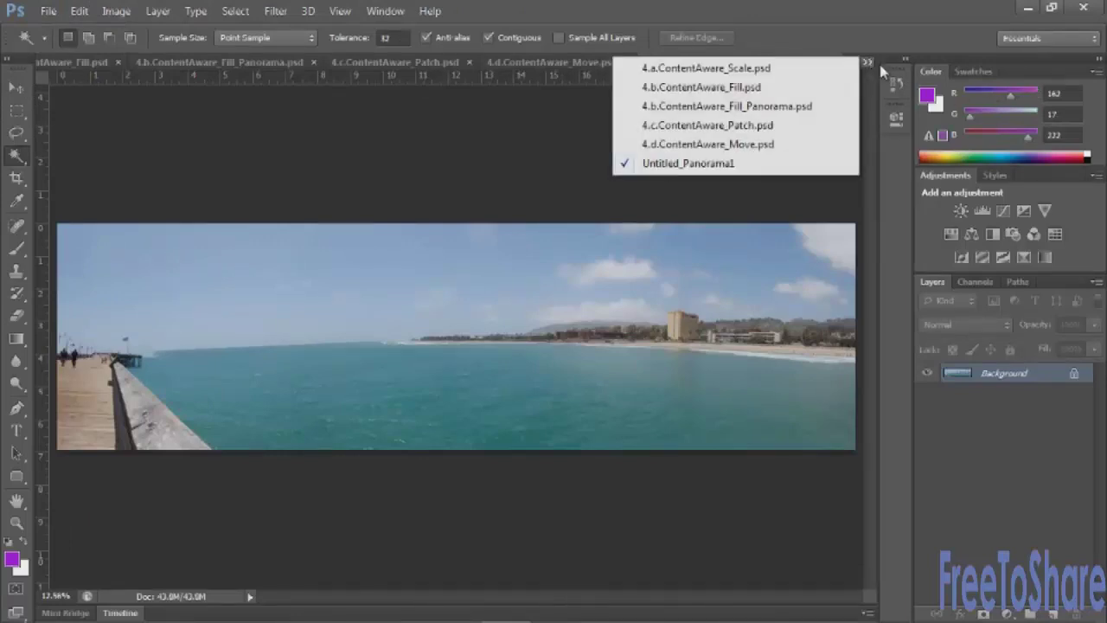
pyautogui.click(734, 126)
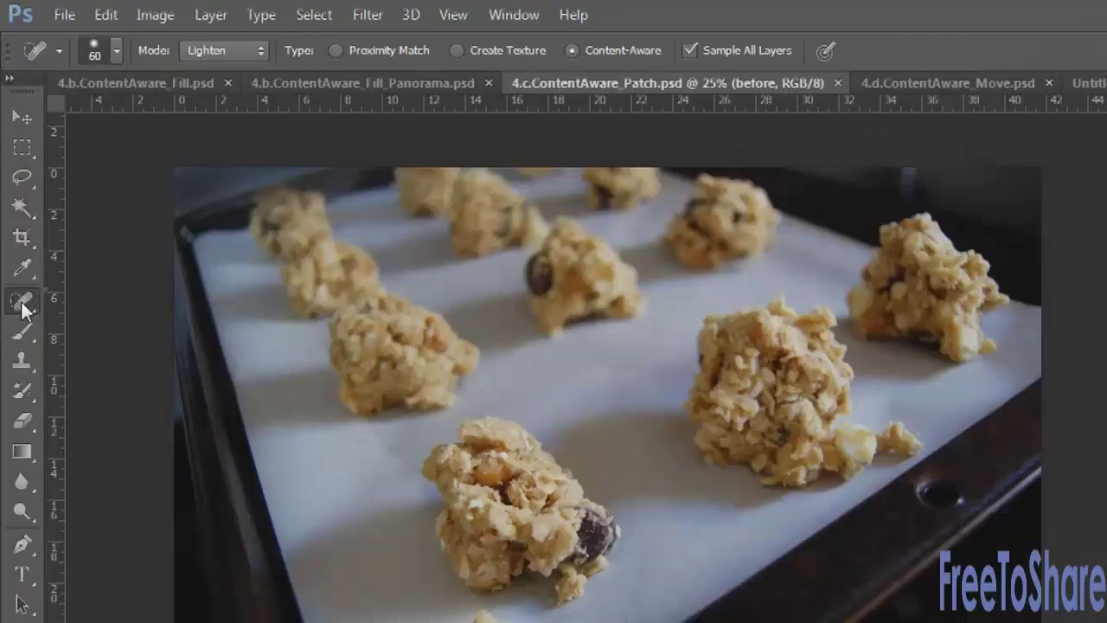
pyautogui.click(22, 303)
pyautogui.click(140, 341)
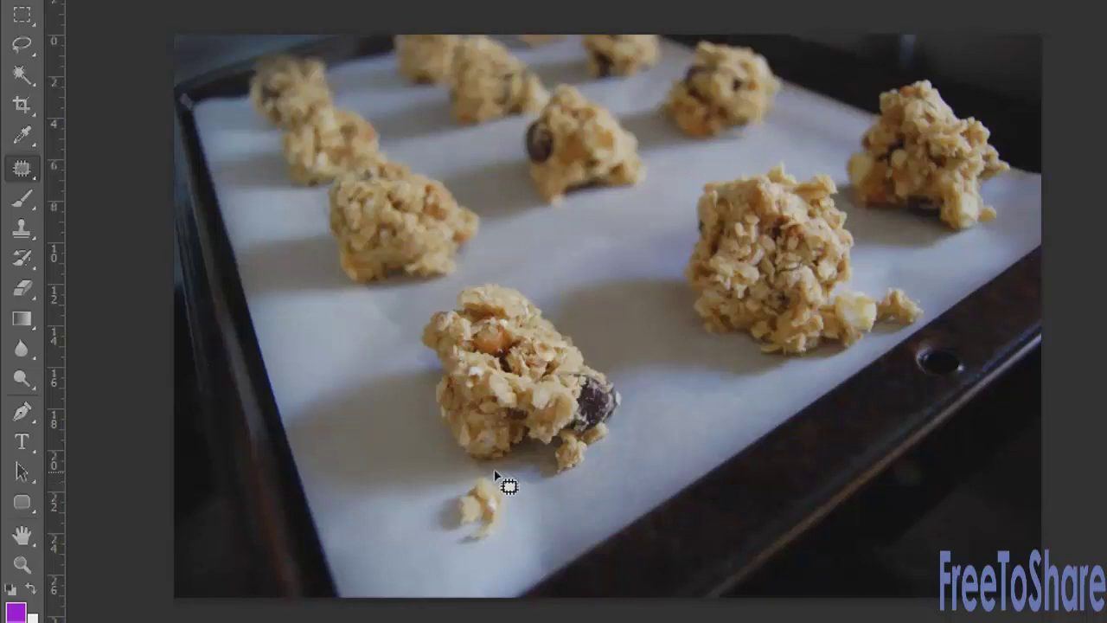
pyautogui.moveTo(496, 473)
pyautogui.mouseDown()
pyautogui.moveTo(431, 502)
pyautogui.moveTo(422, 526)
pyautogui.moveTo(476, 555)
pyautogui.moveTo(506, 539)
pyautogui.moveTo(525, 509)
pyautogui.moveTo(520, 481)
pyautogui.moveTo(406, 524)
pyautogui.mouseUp()
pyautogui.hotkey('ctrl', 'd')
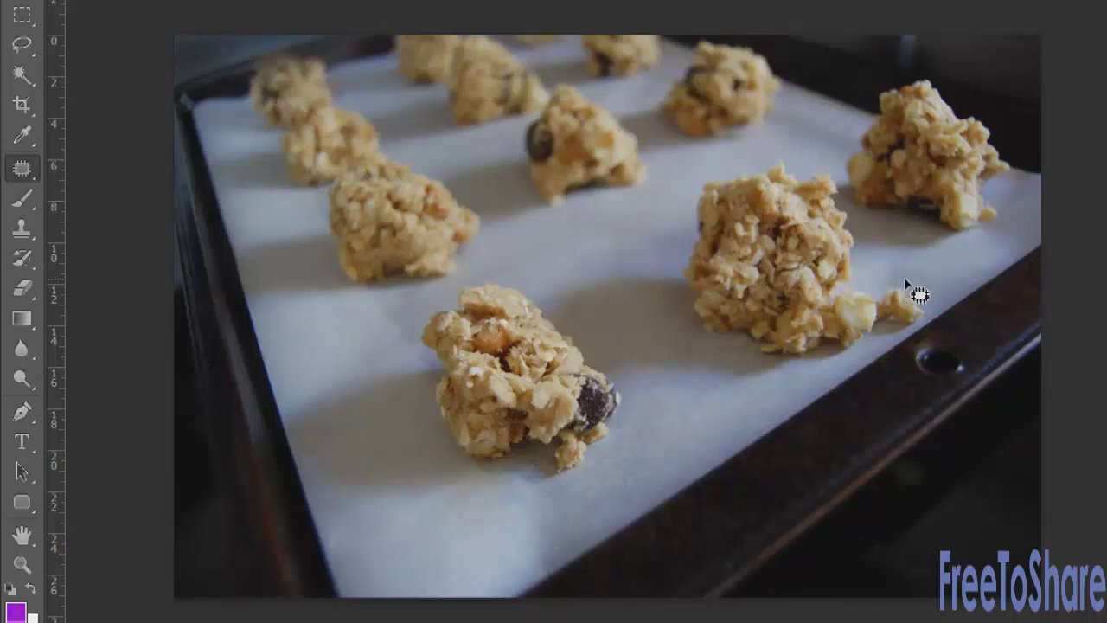
# Step: Patch the crumb beside the tall middle cookie with clean parchment from its right
pyautogui.moveTo(874, 299)
pyautogui.mouseDown()
pyautogui.moveTo(887, 338)
pyautogui.moveTo(919, 318)
pyautogui.moveTo(911, 287)
pyautogui.moveTo(901, 310)
pyautogui.moveTo(988, 329)
pyautogui.moveTo(945, 309)
pyautogui.mouseUp()
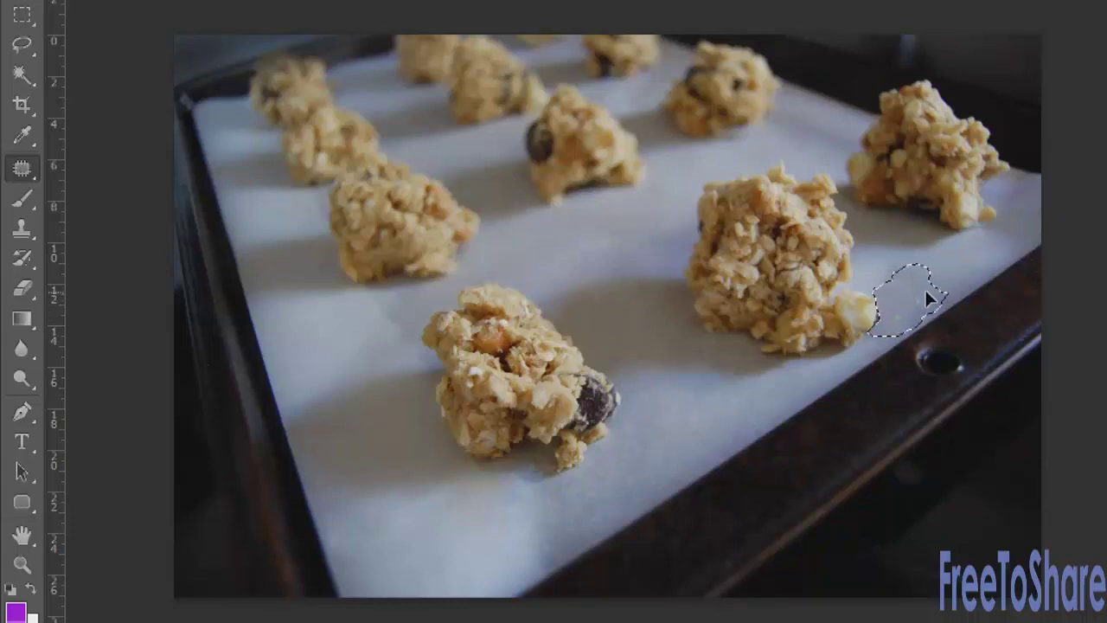
pyautogui.moveTo(928, 299); pyautogui.dragTo(973, 294)
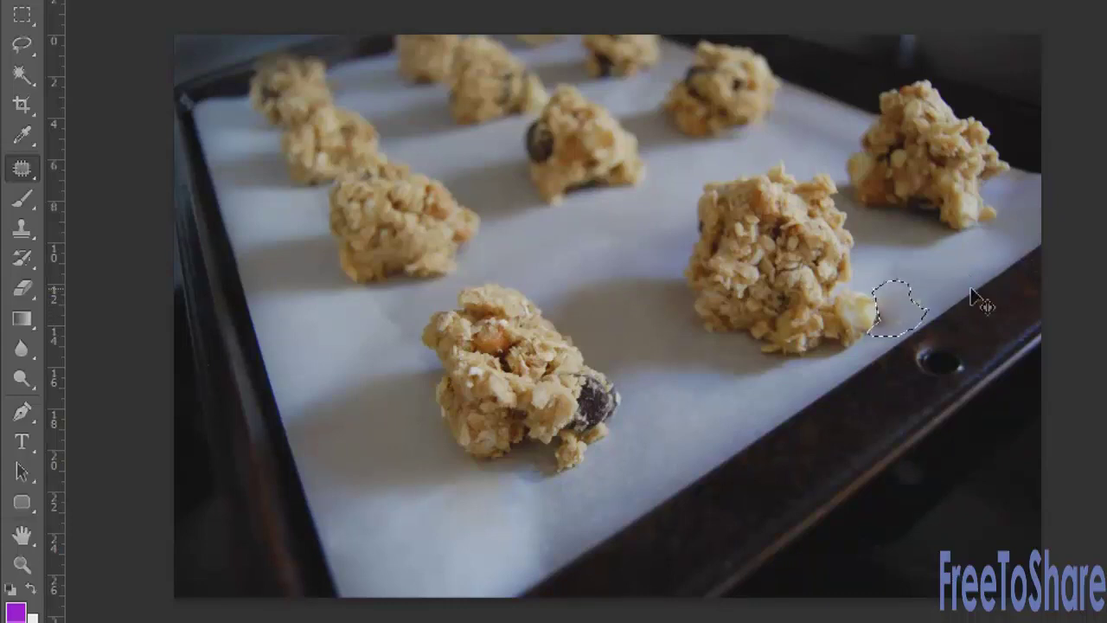
pyautogui.hotkey('ctrl', 'd')
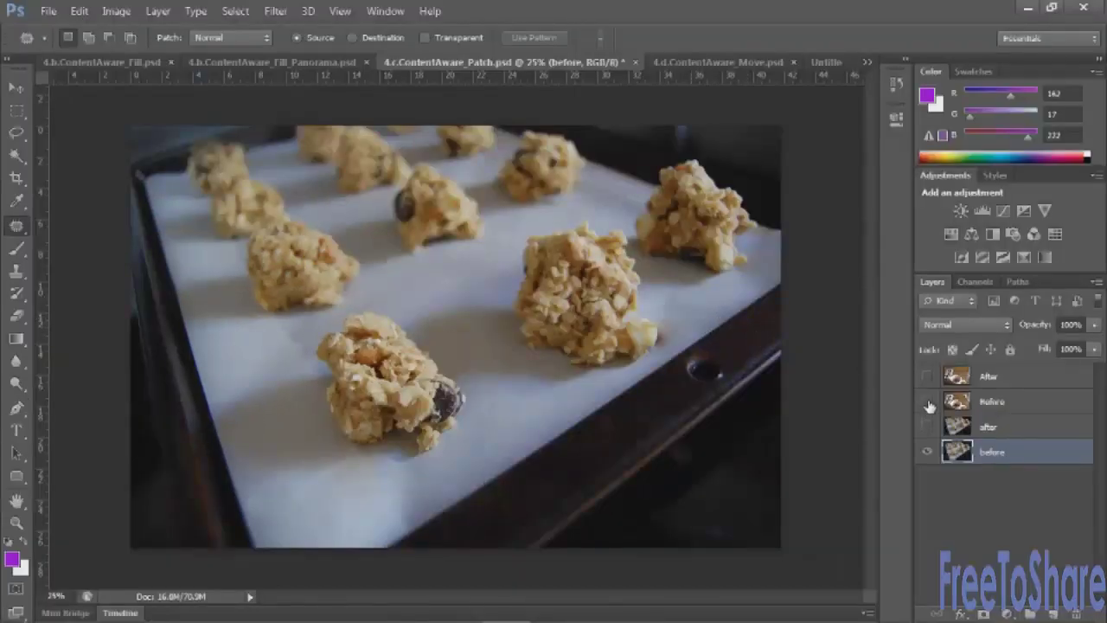
# Step: Toggle the table photo's Before and After layers to compare the card's removal
pyautogui.click(928, 402)
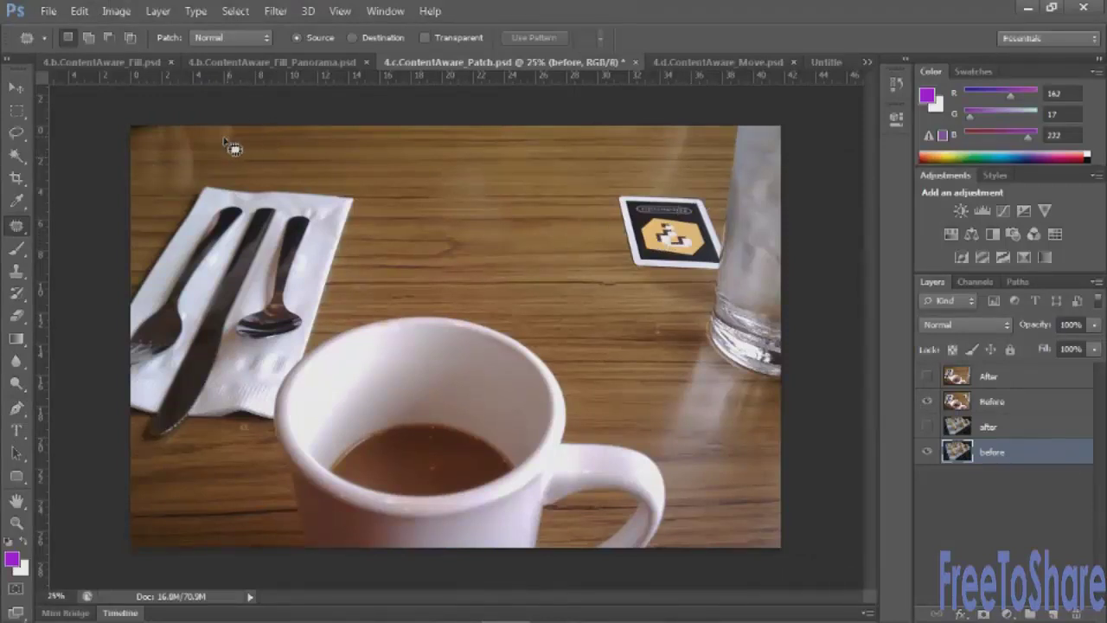
pyautogui.click(928, 379)
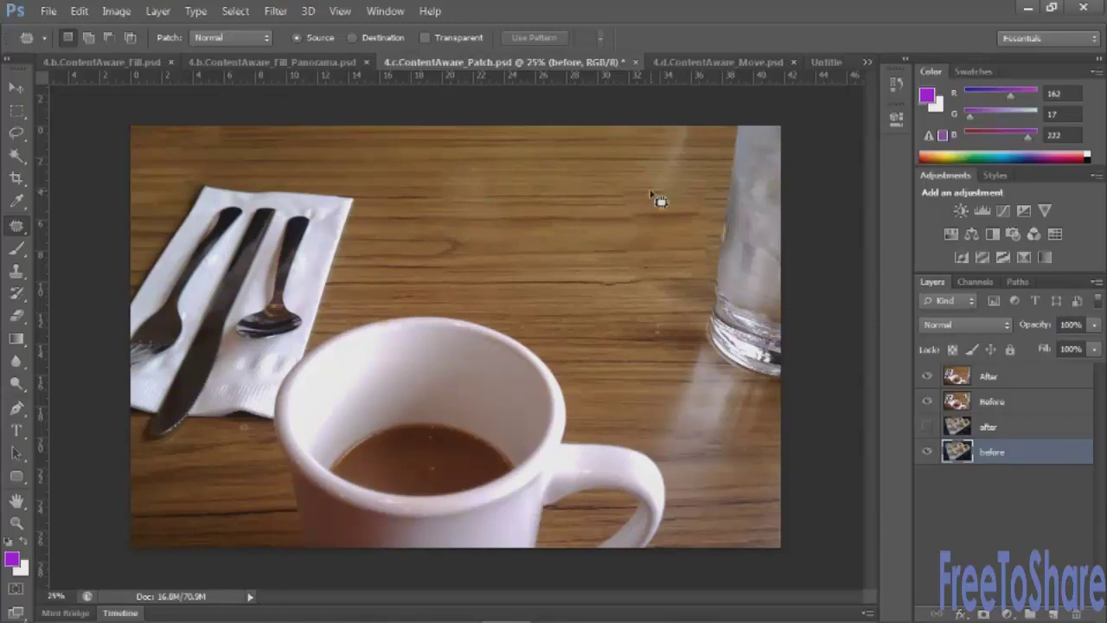
pyautogui.click(927, 377)
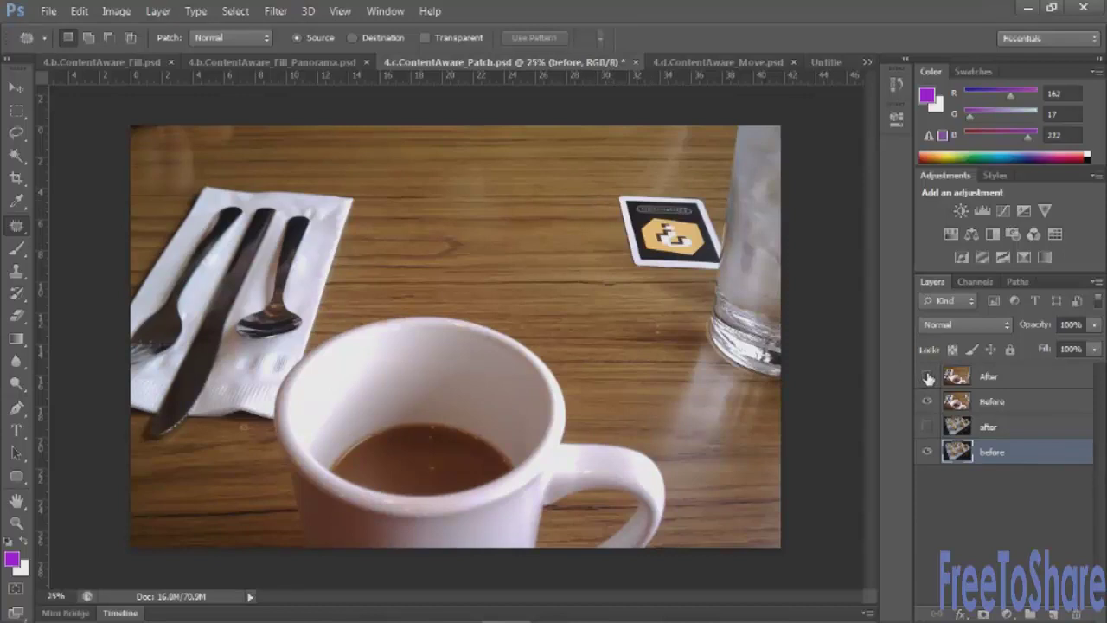
pyautogui.click(927, 377)
pyautogui.click(927, 377)
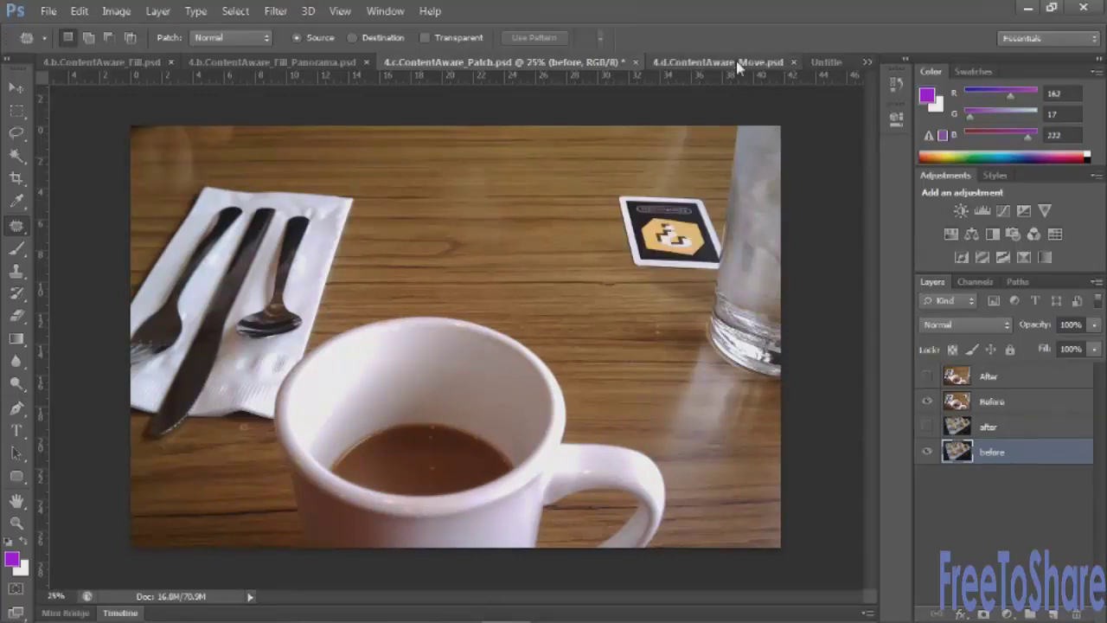
# Step: In 4.d.ContentAware_Move.psd, Content-Aware Move the dog to the lawn's left side
pyautogui.click(736, 60)
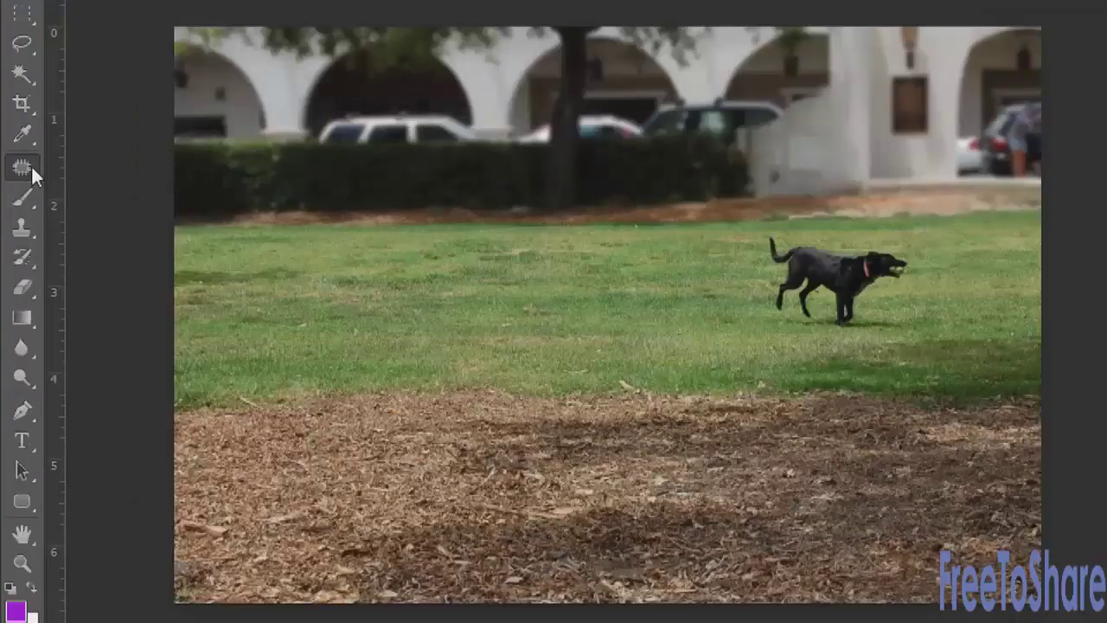
pyautogui.rightClick(22, 224)
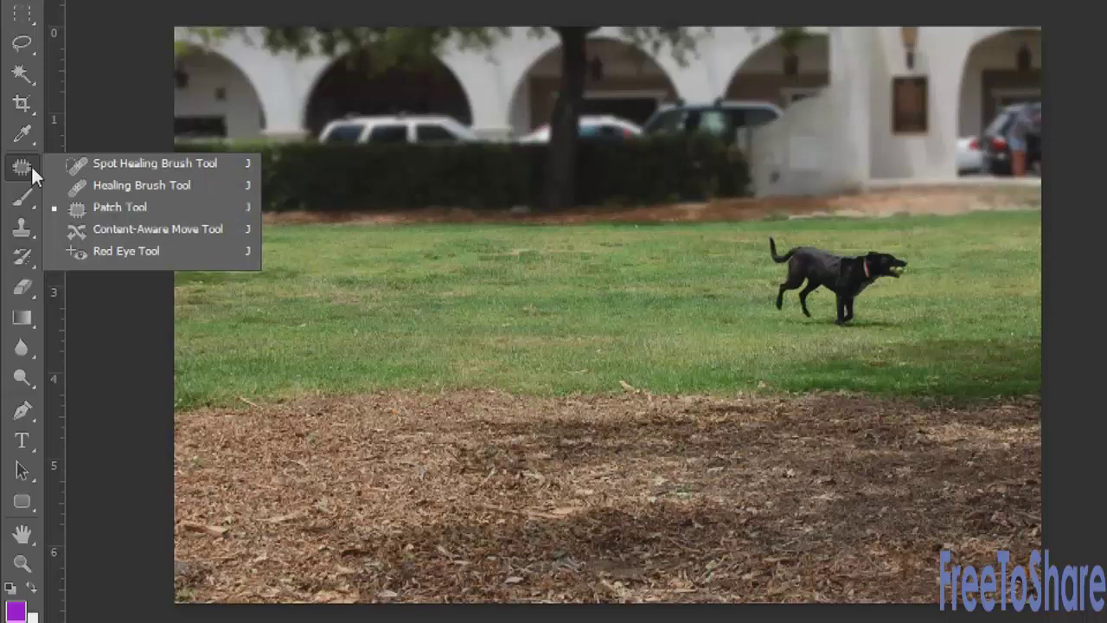
pyautogui.click(145, 230)
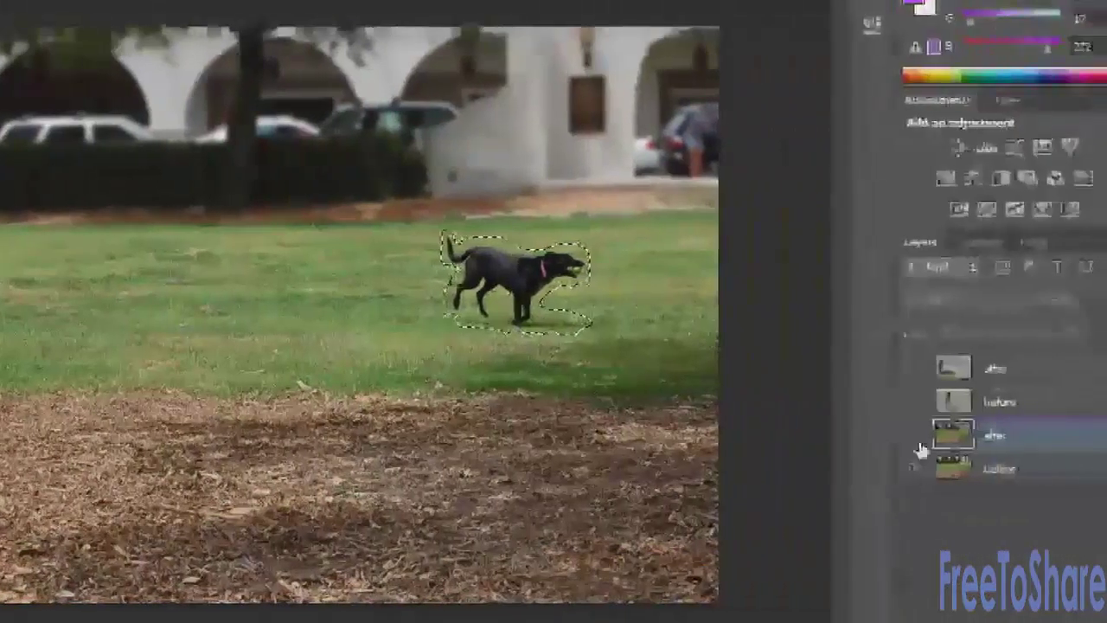
pyautogui.click(991, 468)
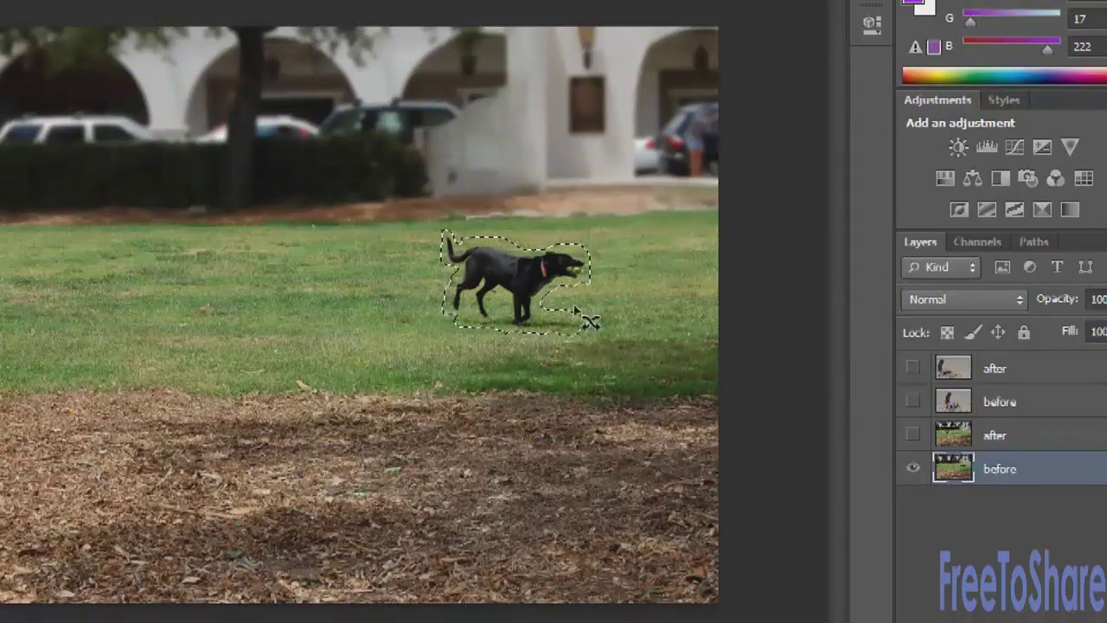
pyautogui.moveTo(525, 283); pyautogui.dragTo(172, 291)
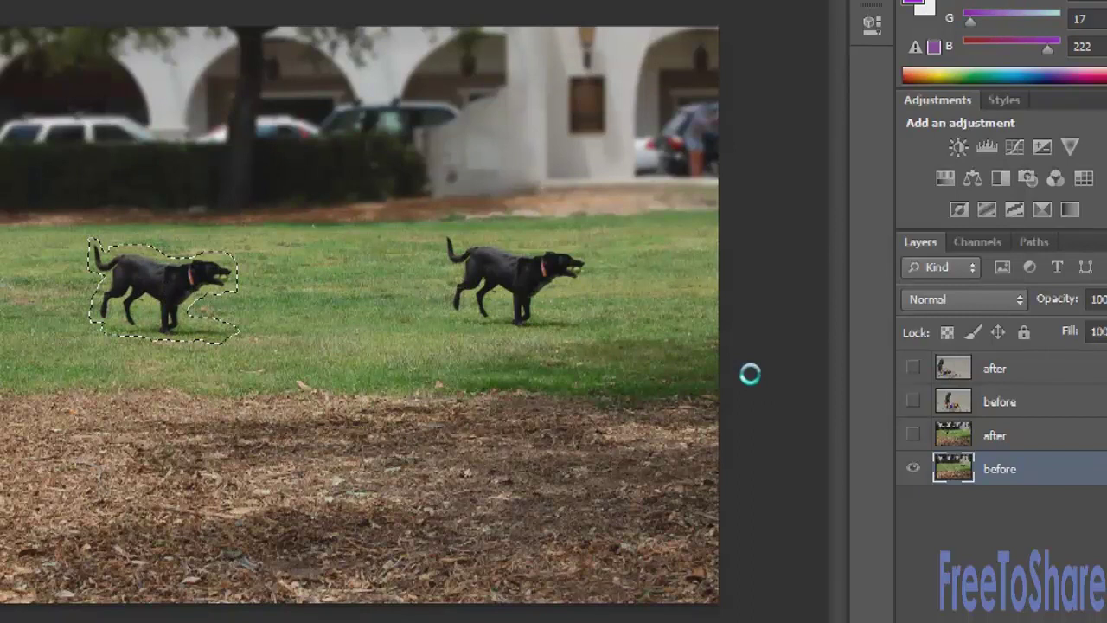
pyautogui.hotkey('ctrl', 'd')
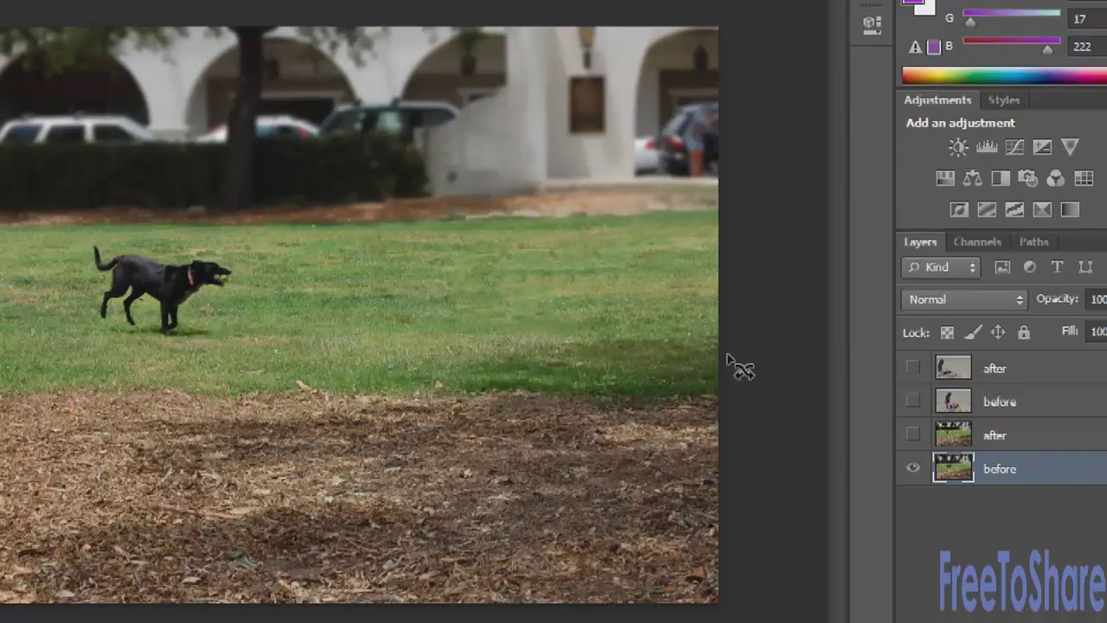
# Step: Show the beach photo's before layer and lasso the stick near the right edge
pyautogui.click(914, 402)
pyautogui.click(984, 408)
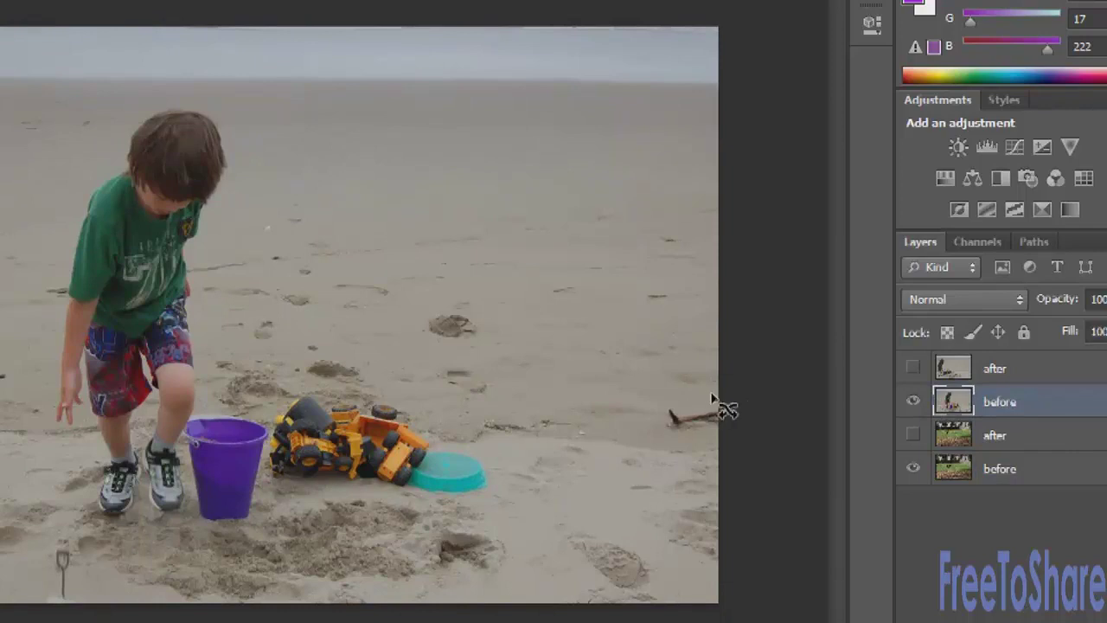
pyautogui.moveTo(672, 400)
pyautogui.mouseDown()
pyautogui.moveTo(660, 432)
pyautogui.moveTo(701, 452)
pyautogui.moveTo(735, 435)
pyautogui.moveTo(690, 418)
pyautogui.moveTo(691, 198)
pyautogui.mouseUp()
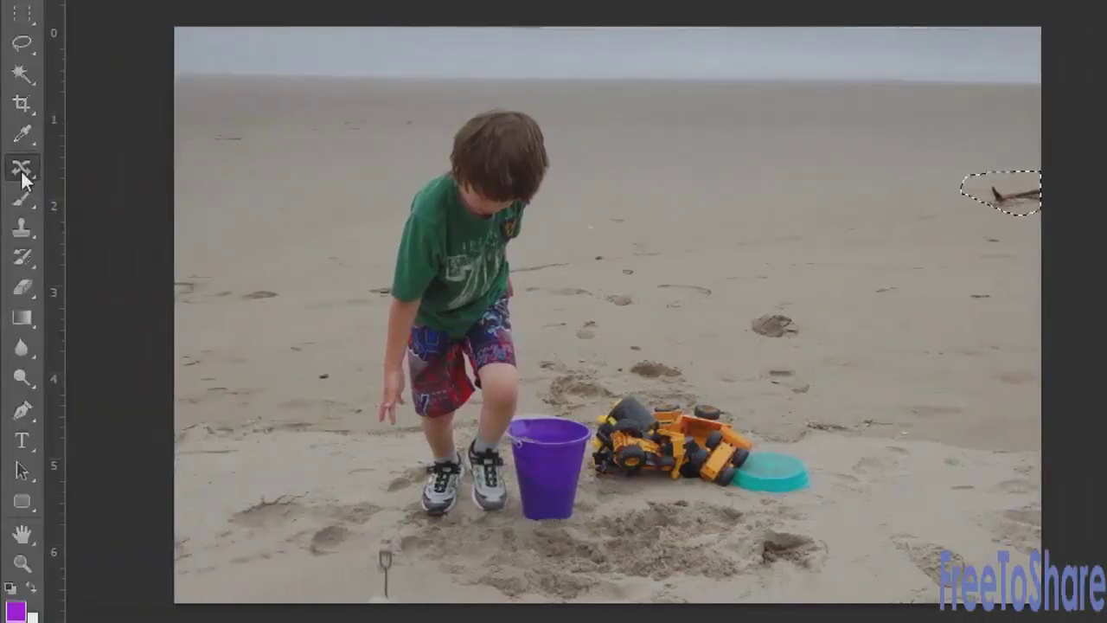
# Step: Content-Aware Fill the stick area with surrounding sand, then deselect
pyautogui.rightClick(20, 170)
pyautogui.click(21, 169)
pyautogui.click(23, 119)
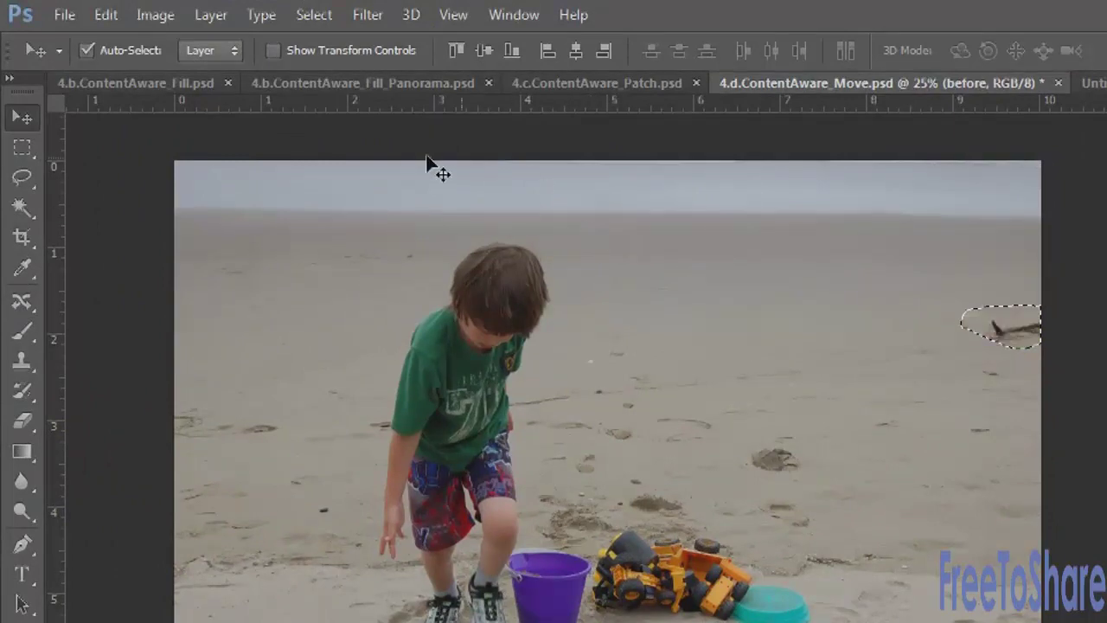
pyautogui.click(105, 14)
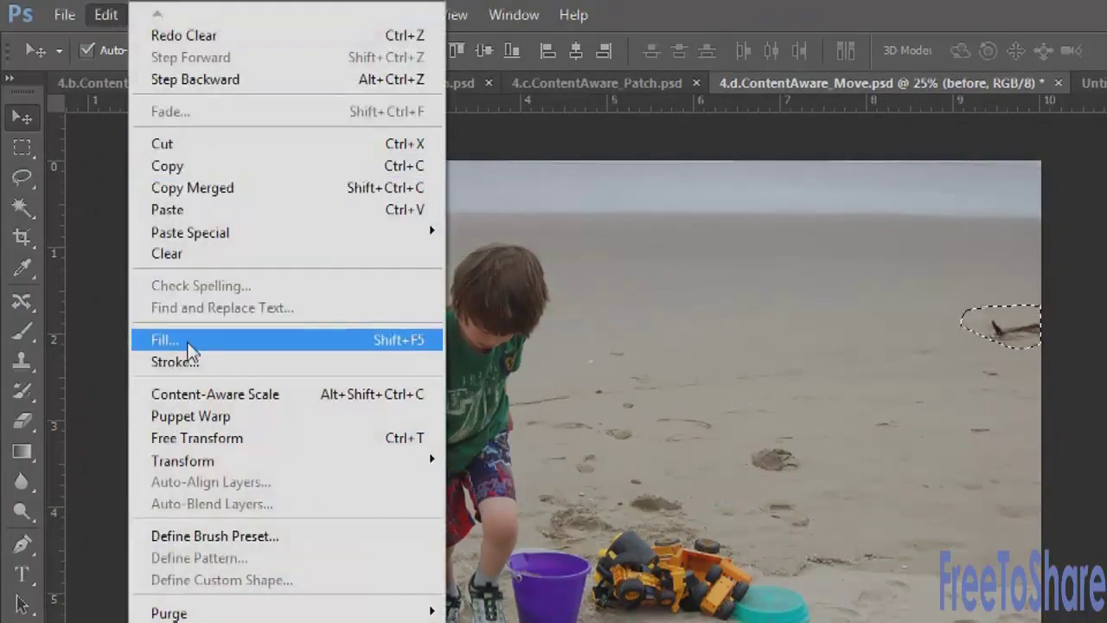
pyautogui.click(190, 342)
pyautogui.click(870, 219)
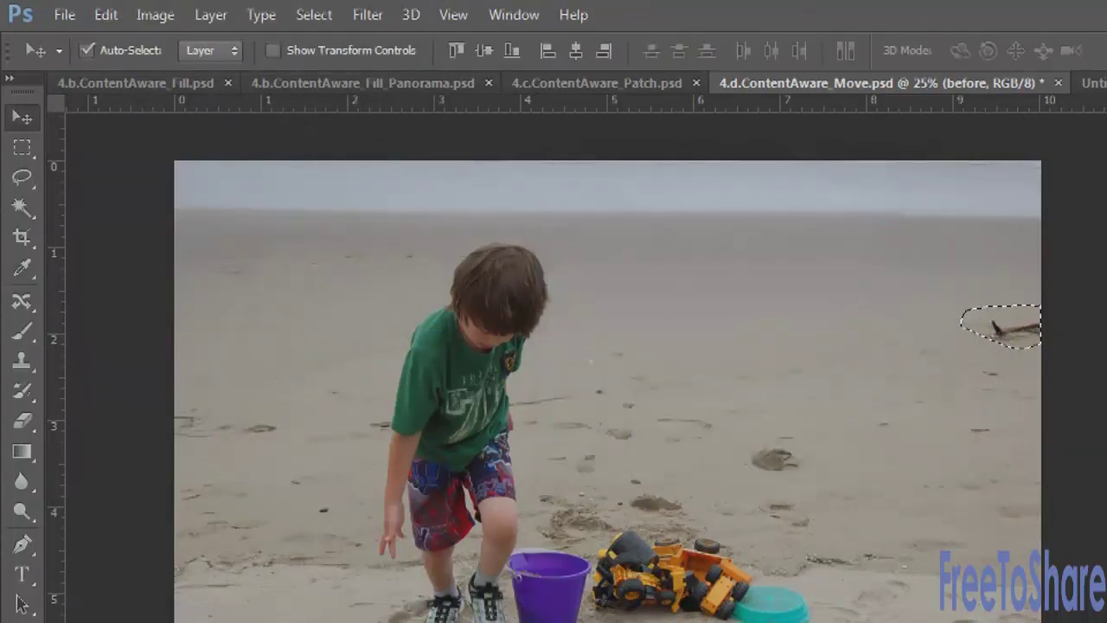
pyautogui.hotkey('ctrl', 'd')
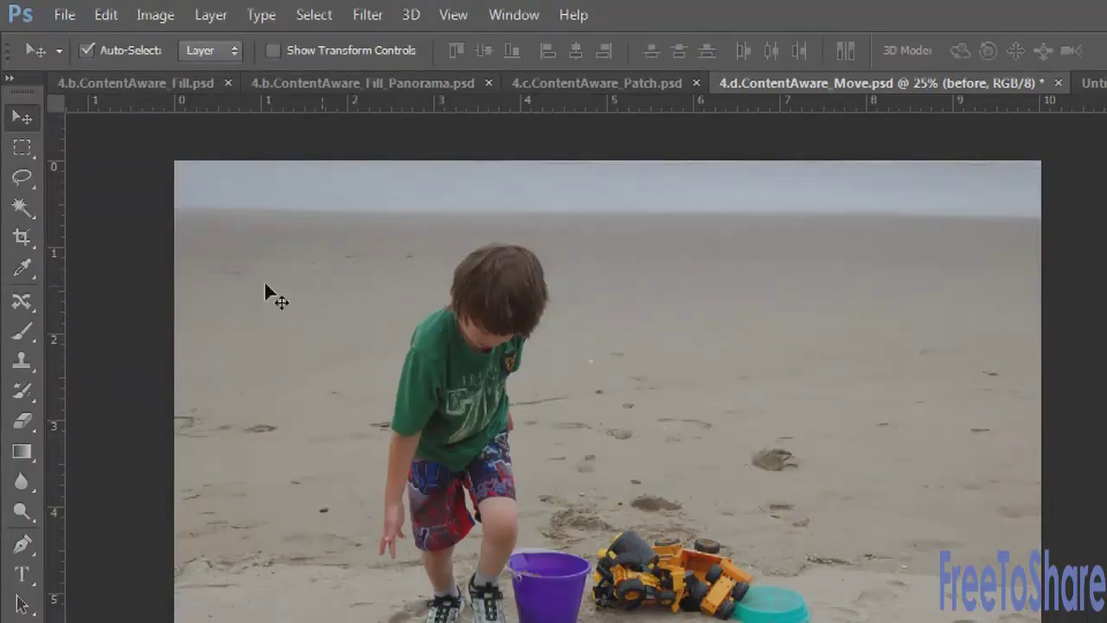
# Step: Outline the boy, purple bucket and toys, then move them left with Content-Aware Move
pyautogui.click(29, 303)
pyautogui.moveTo(548, 265)
pyautogui.mouseDown()
pyautogui.moveTo(531, 250)
pyautogui.moveTo(474, 252)
pyautogui.moveTo(448, 299)
pyautogui.moveTo(400, 342)
pyautogui.moveTo(374, 475)
pyautogui.moveTo(383, 583)
pyautogui.moveTo(408, 589)
pyautogui.moveTo(383, 622)
pyautogui.moveTo(357, 622)
pyautogui.moveTo(395, 601)
pyautogui.moveTo(432, 534)
pyautogui.moveTo(617, 519)
pyautogui.moveTo(658, 495)
pyautogui.moveTo(726, 506)
pyautogui.mouseUp()
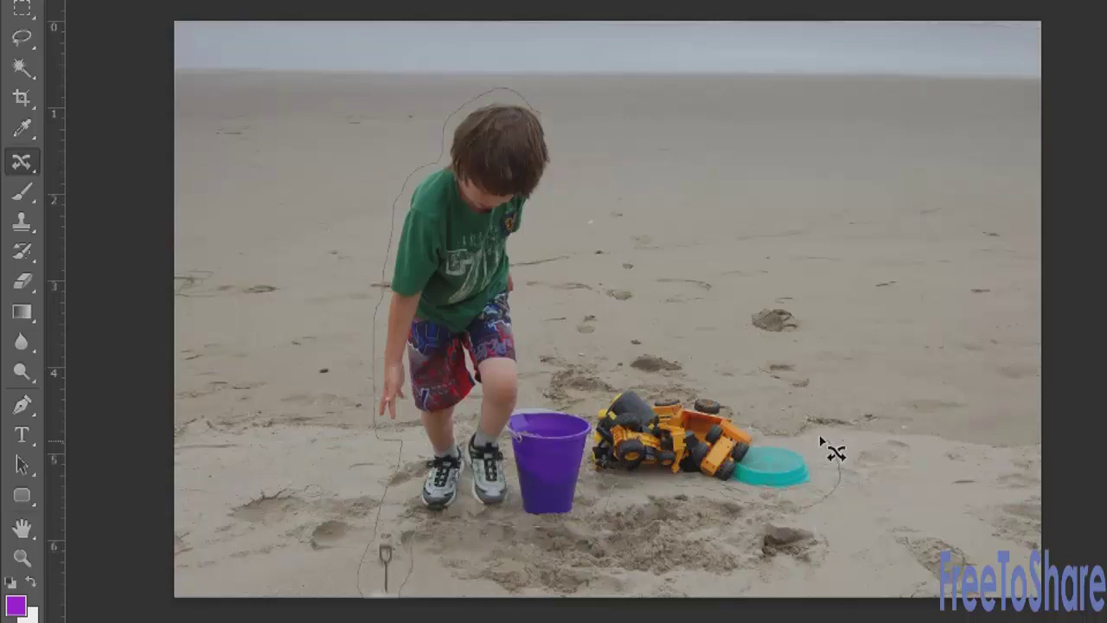
pyautogui.moveTo(820, 439)
pyautogui.mouseDown()
pyautogui.moveTo(742, 416)
pyautogui.moveTo(718, 388)
pyautogui.moveTo(676, 373)
pyautogui.moveTo(621, 368)
pyautogui.moveTo(580, 385)
pyautogui.mouseUp()
pyautogui.moveTo(538, 340)
pyautogui.mouseDown()
pyautogui.moveTo(526, 264)
pyautogui.moveTo(559, 182)
pyautogui.moveTo(562, 116)
pyautogui.moveTo(534, 112)
pyautogui.mouseUp()
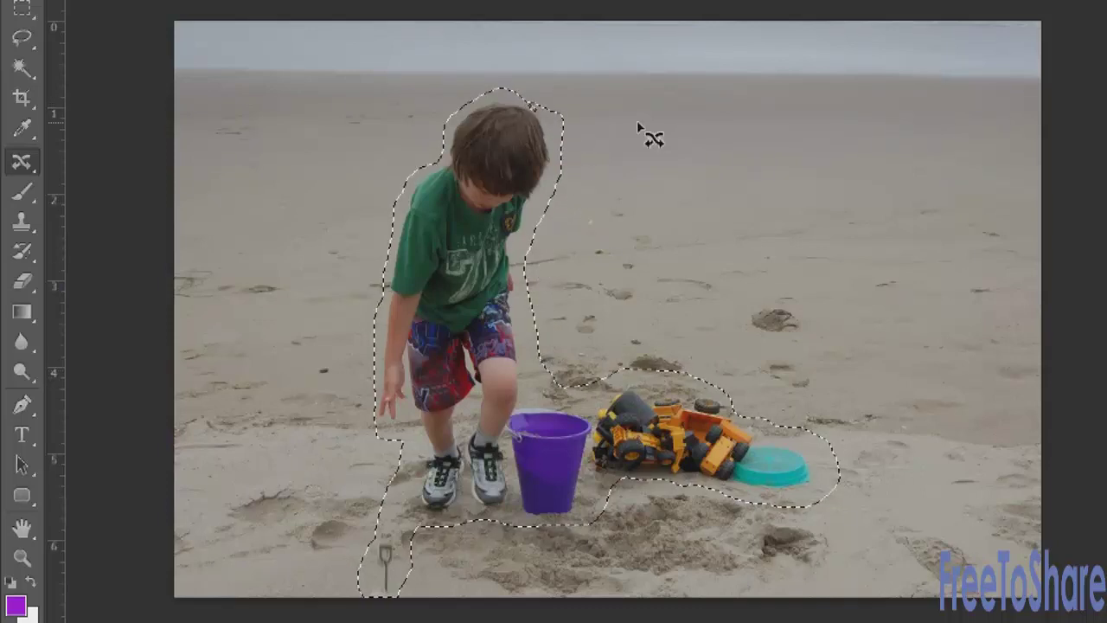
pyautogui.moveTo(439, 297); pyautogui.dragTo(291, 302)
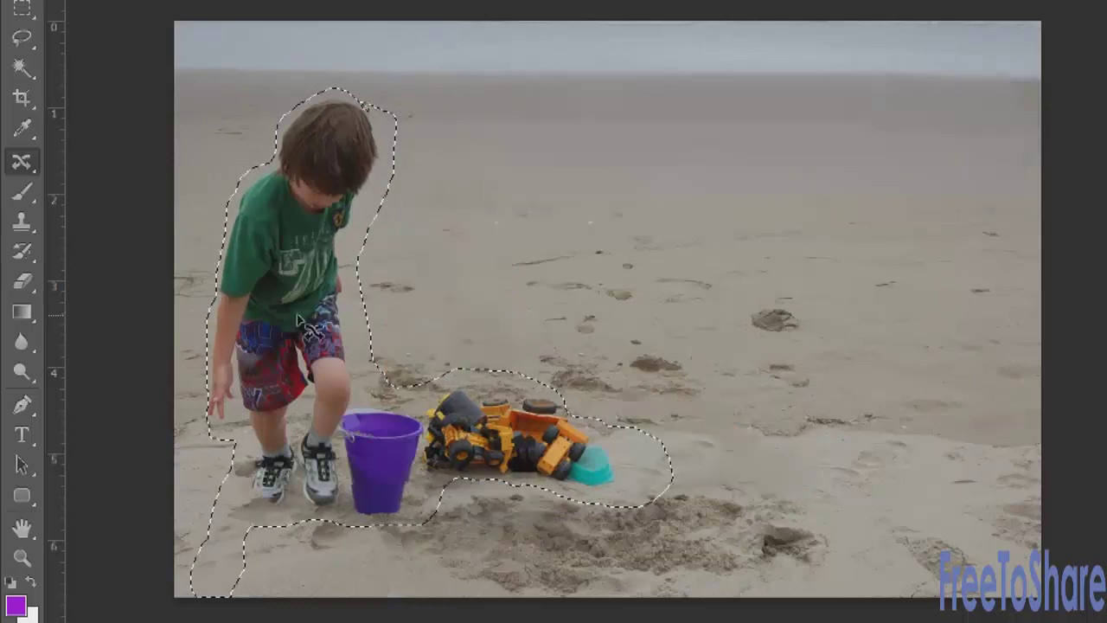
pyautogui.hotkey('ctrl', 'd')
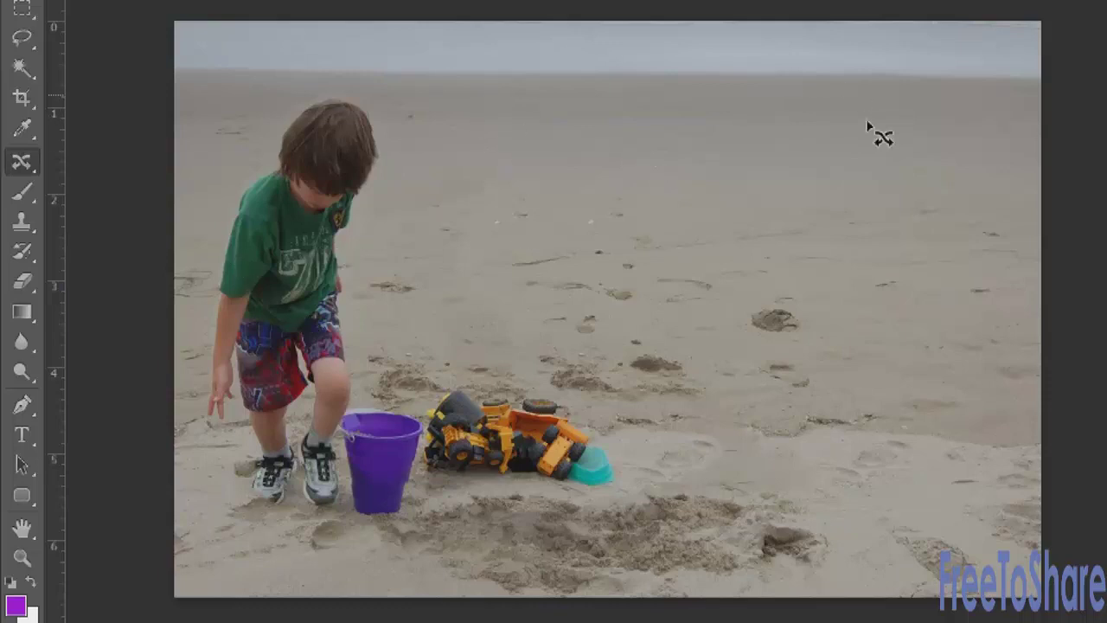
# Step: Use the Patch Tool to cover the rock and the nearby sand clump with clean sand
pyautogui.click(18, 172)
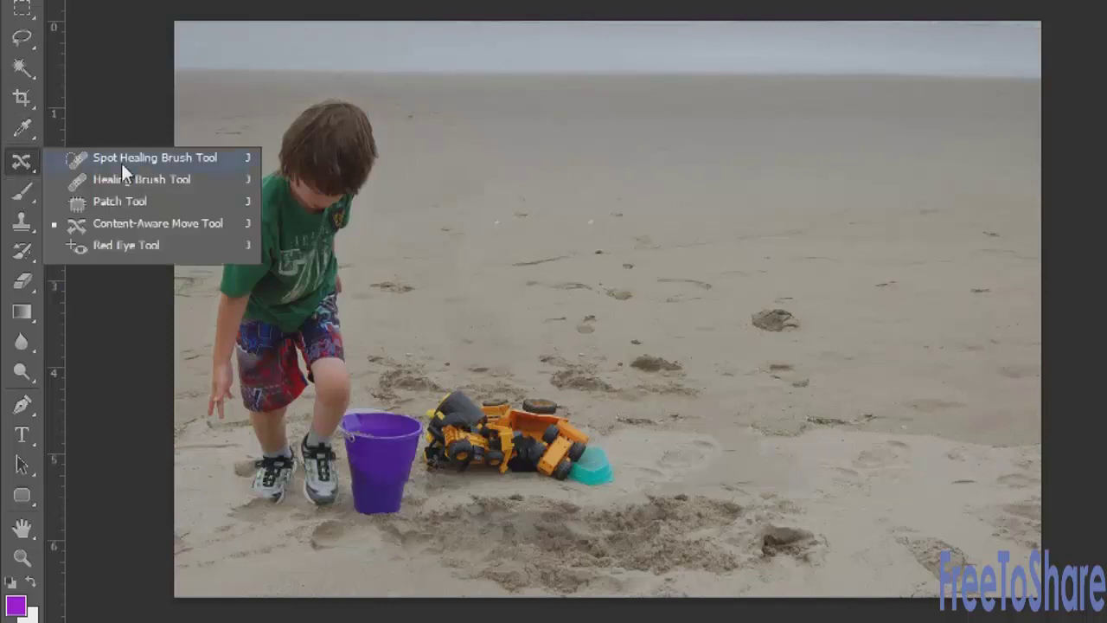
pyautogui.click(119, 201)
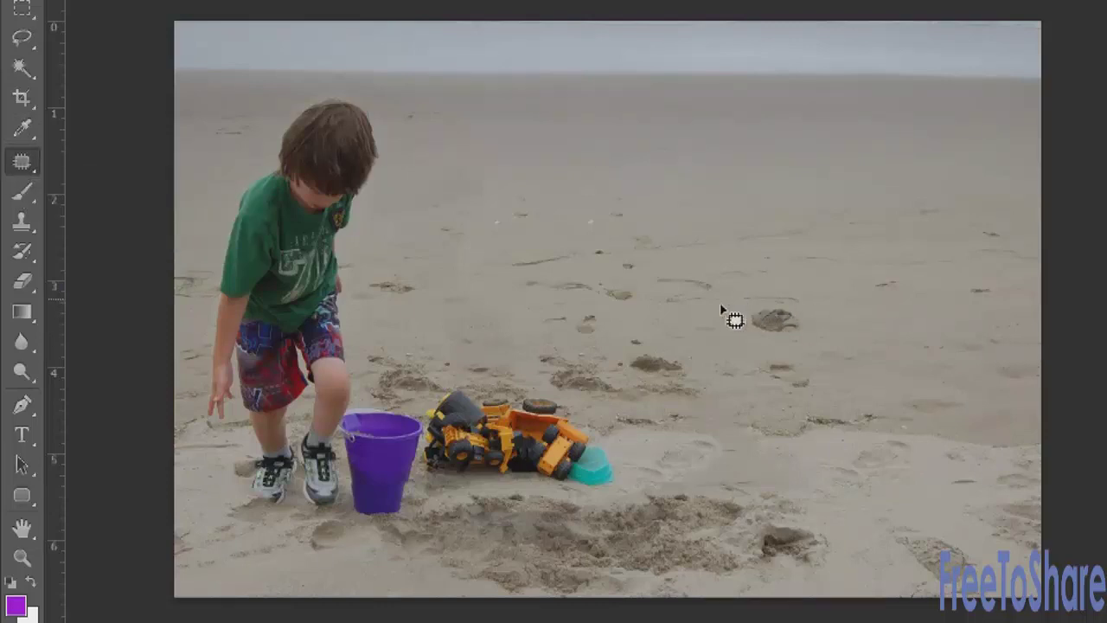
pyautogui.moveTo(711, 314)
pyautogui.mouseDown()
pyautogui.moveTo(840, 338)
pyautogui.moveTo(732, 338)
pyautogui.moveTo(865, 344)
pyautogui.mouseUp()
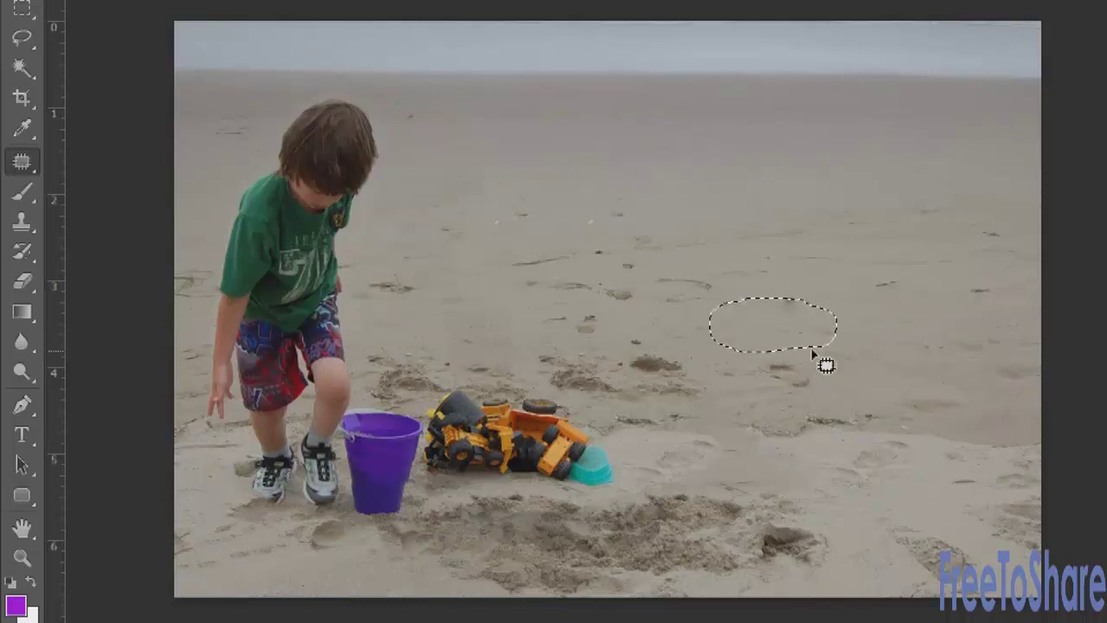
pyautogui.hotkey('ctrl', 'd')
pyautogui.moveTo(587, 262); pyautogui.dragTo(642, 246)
pyautogui.moveTo(693, 197); pyautogui.dragTo(693, 198)
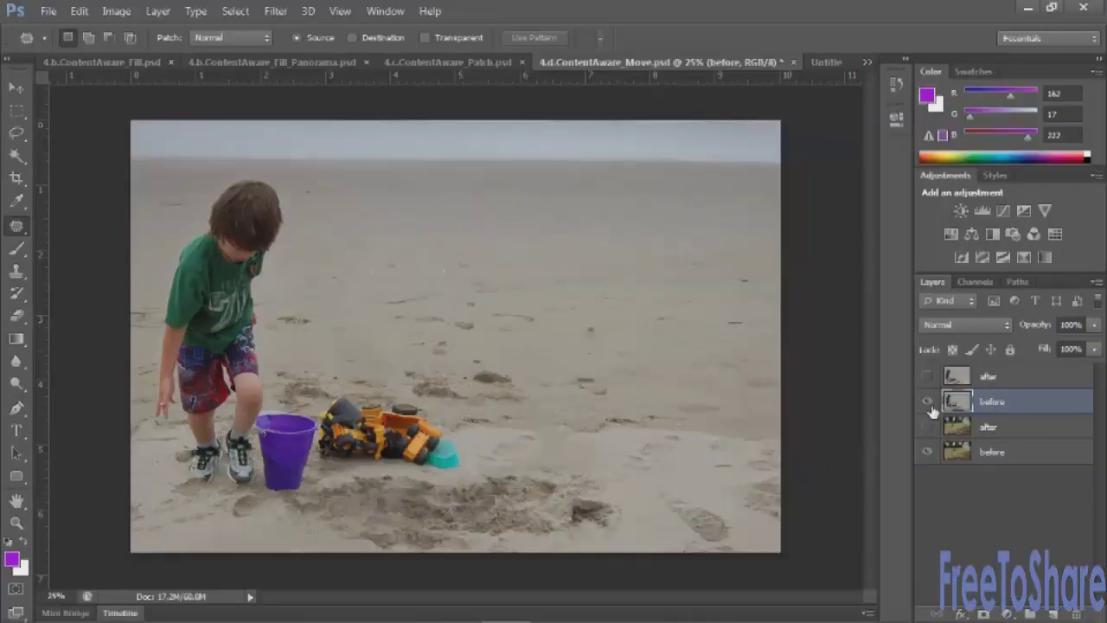